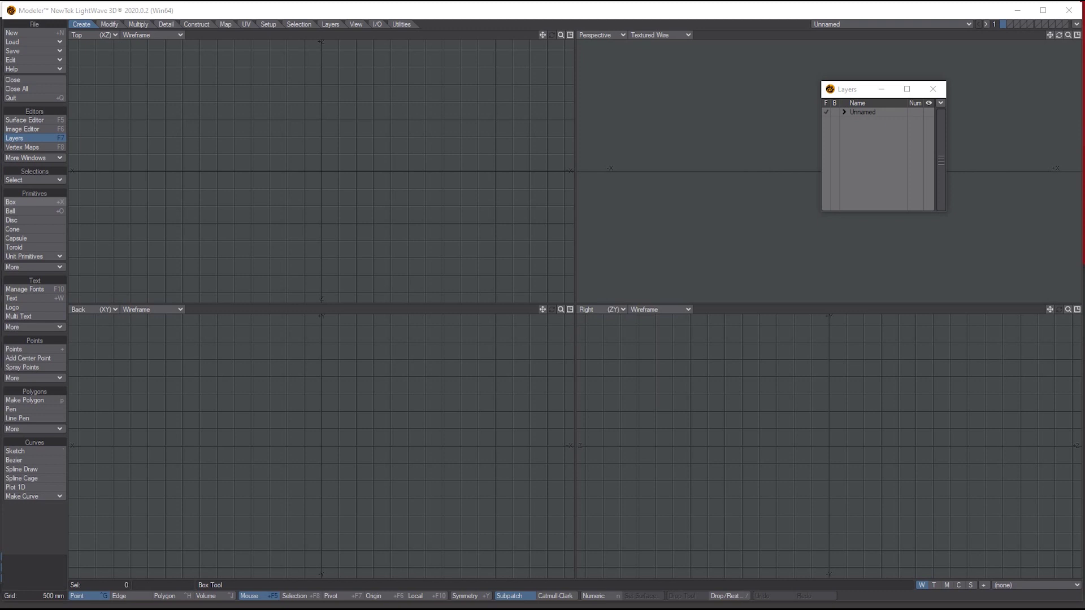
# - Browse to LightWave_2020.0.2\support\plugins in File Explorer, confirm hotocean4lw_x64.p is there, then close it
pyautogui.press('super+e')
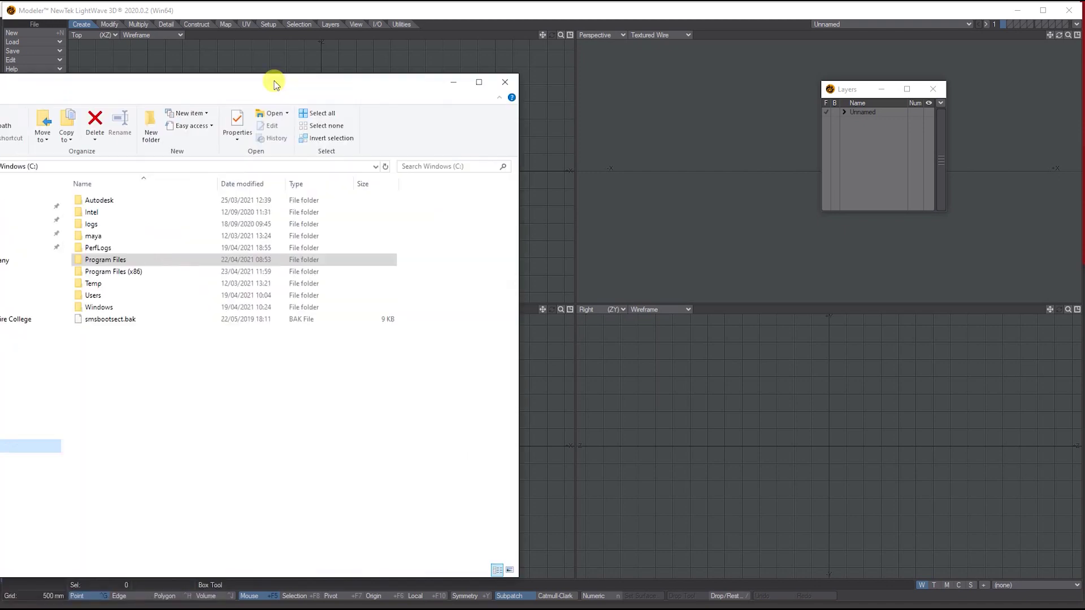
pyautogui.moveTo(274, 80); pyautogui.dragTo(468, 68)
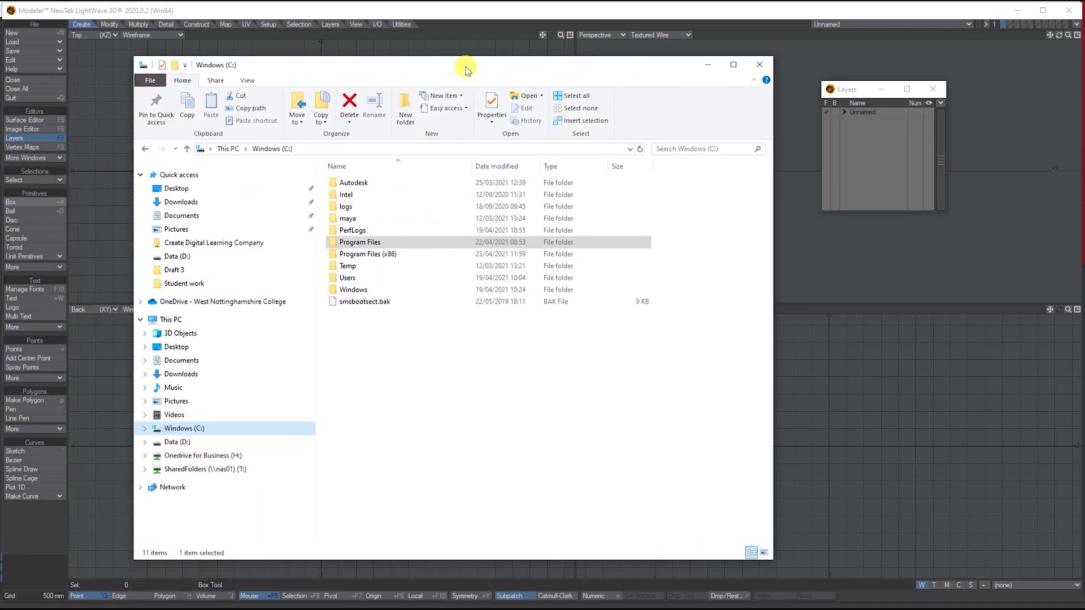
pyautogui.doubleClick(359, 243)
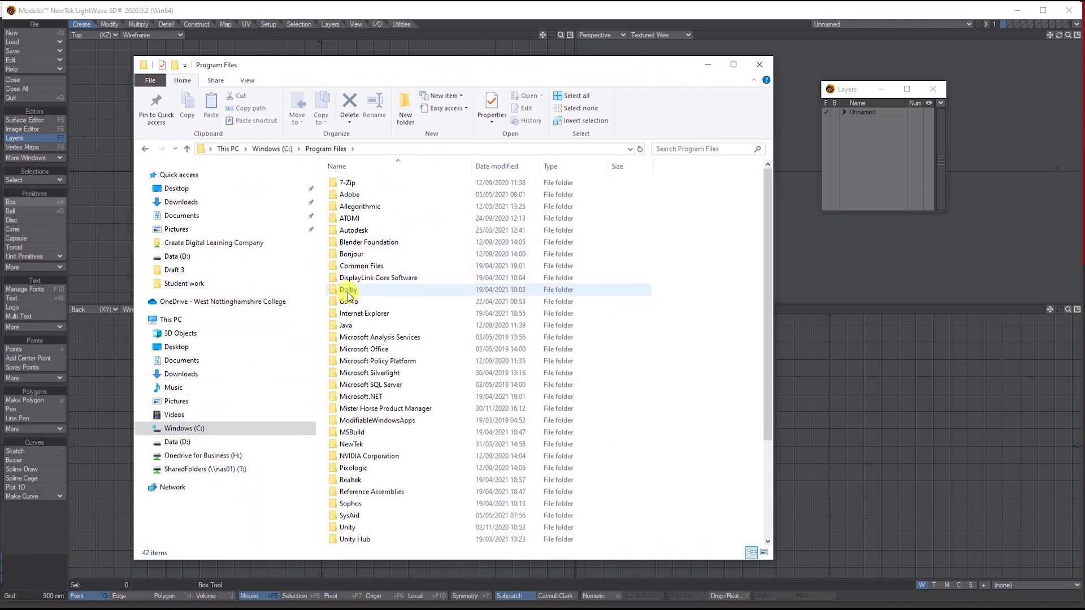
pyautogui.doubleClick(351, 444)
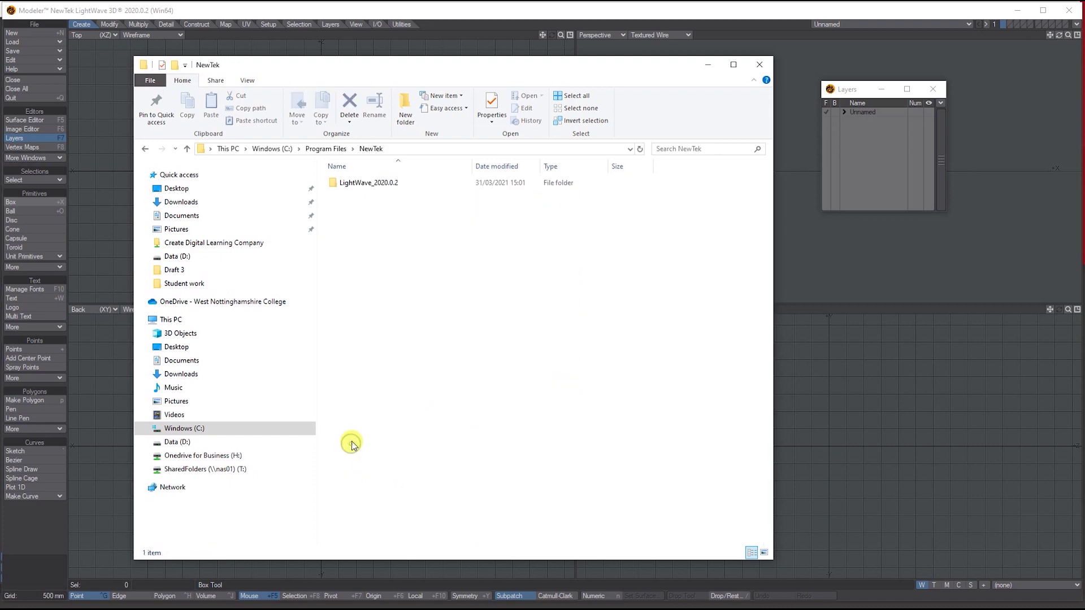
pyautogui.doubleClick(381, 183)
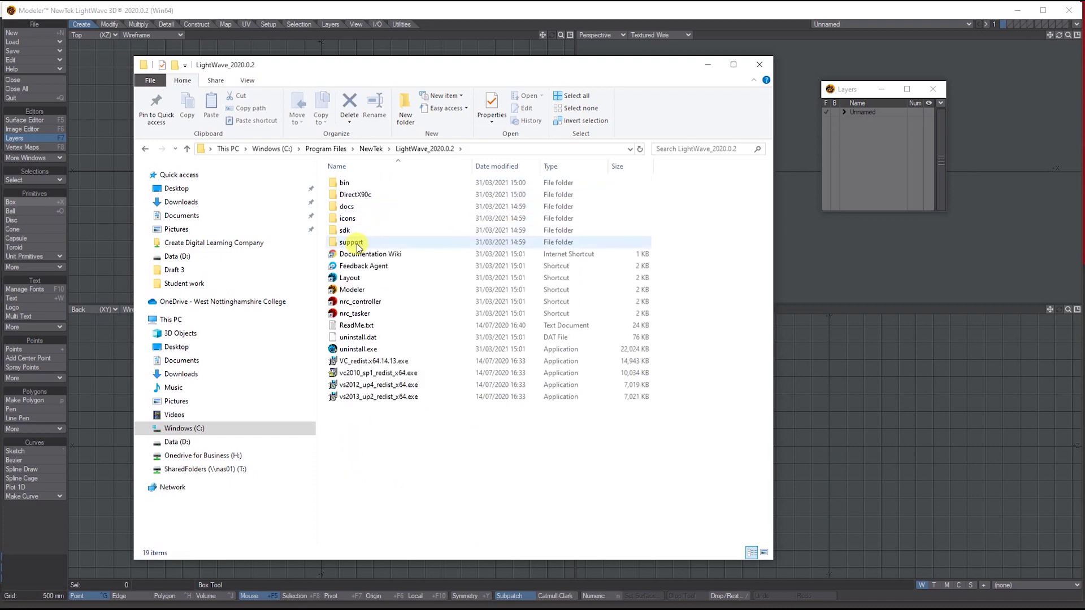
pyautogui.doubleClick(351, 243)
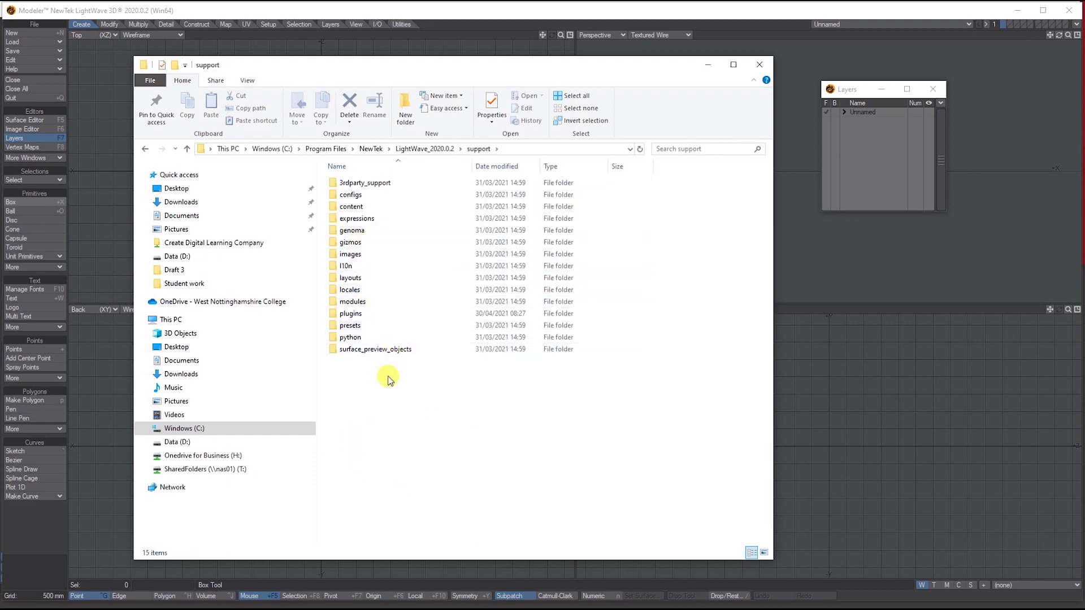
pyautogui.doubleClick(352, 314)
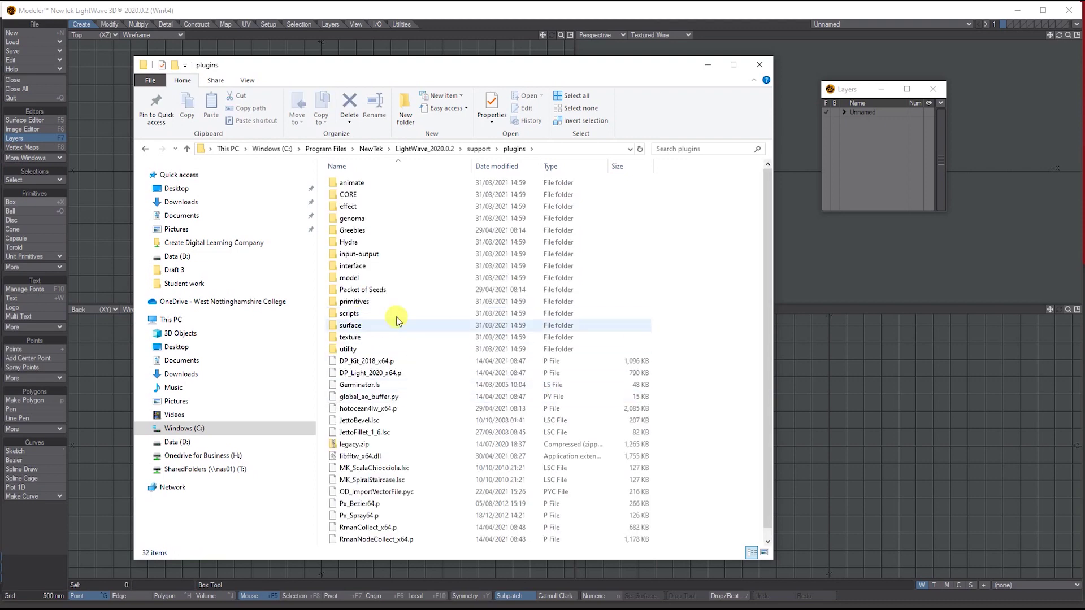
pyautogui.scroll(-1, 427, 346)
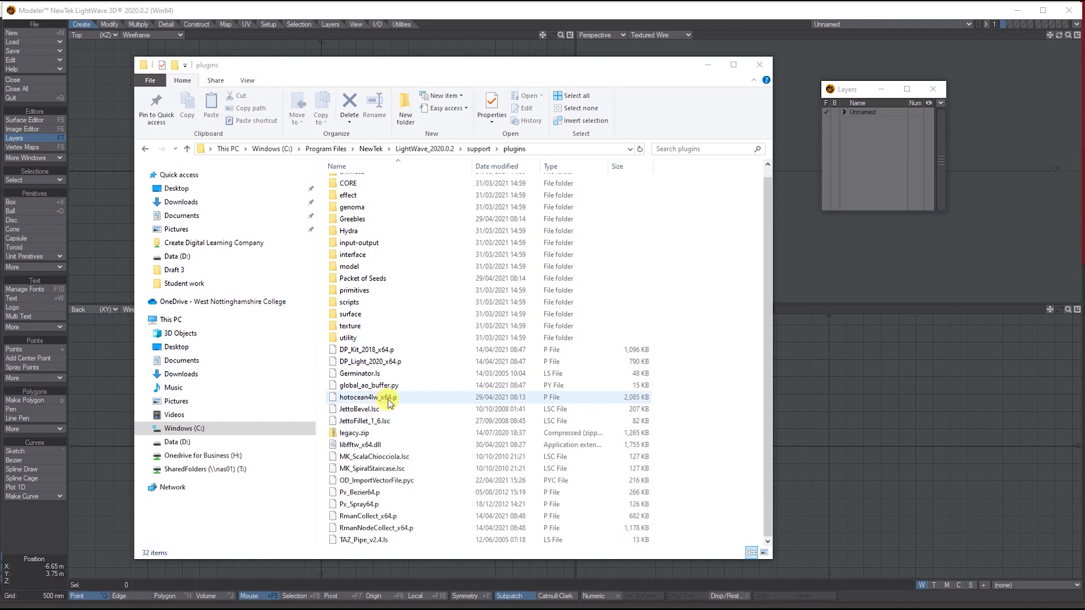
pyautogui.click(759, 64)
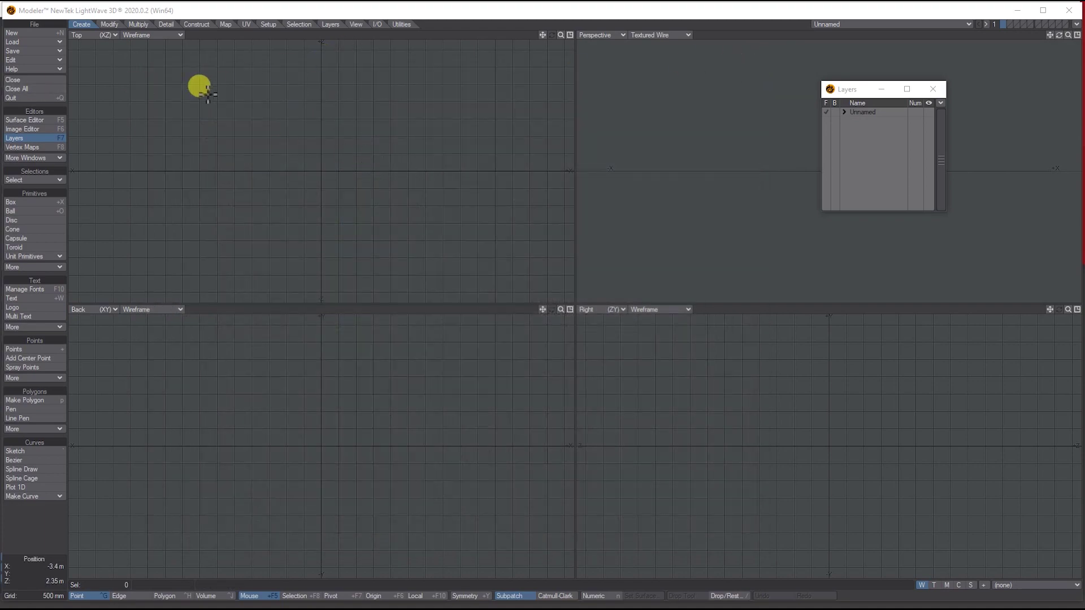
# - Draw a flat box in Top view and set its width and depth to 100 m
pyautogui.click(31, 204)
pyautogui.moveTo(163, 68); pyautogui.dragTo(480, 269)
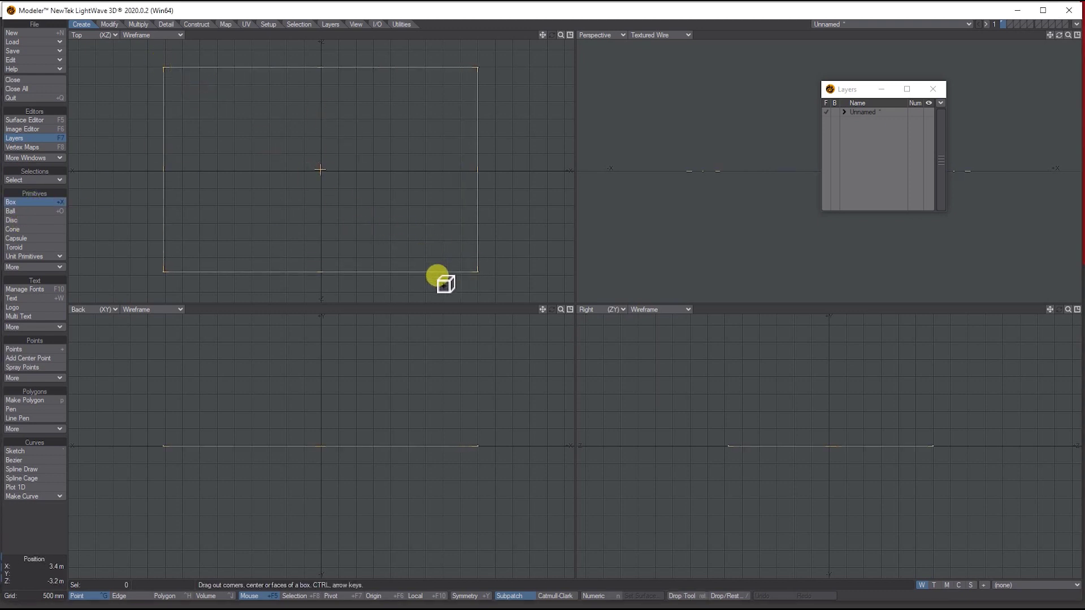
pyautogui.press('n')
pyautogui.moveTo(322, 157); pyautogui.dragTo(613, 95)
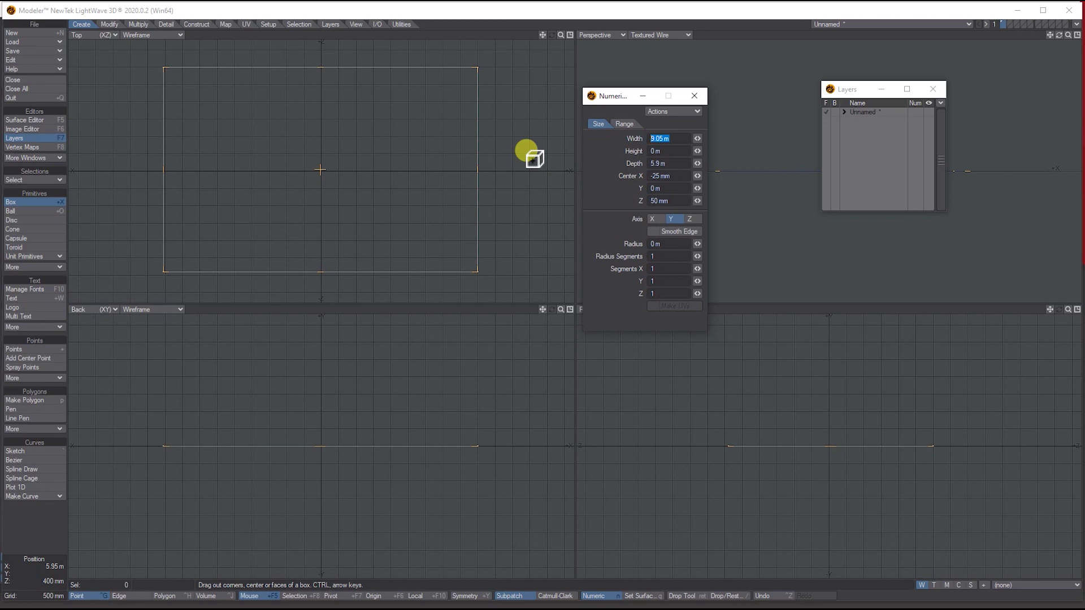
pyautogui.write('100')
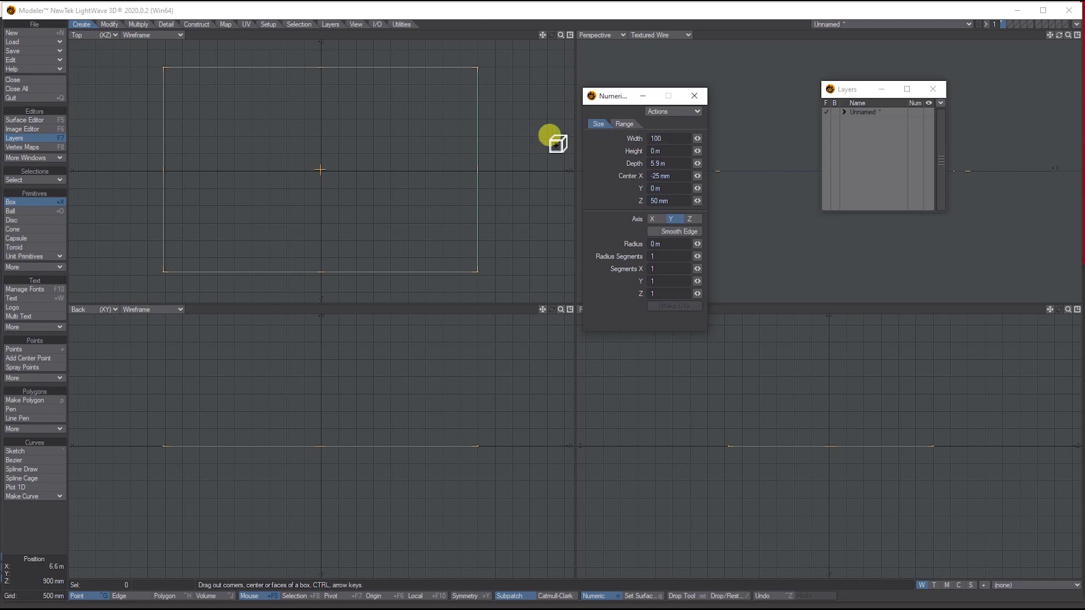
pyautogui.click(676, 163)
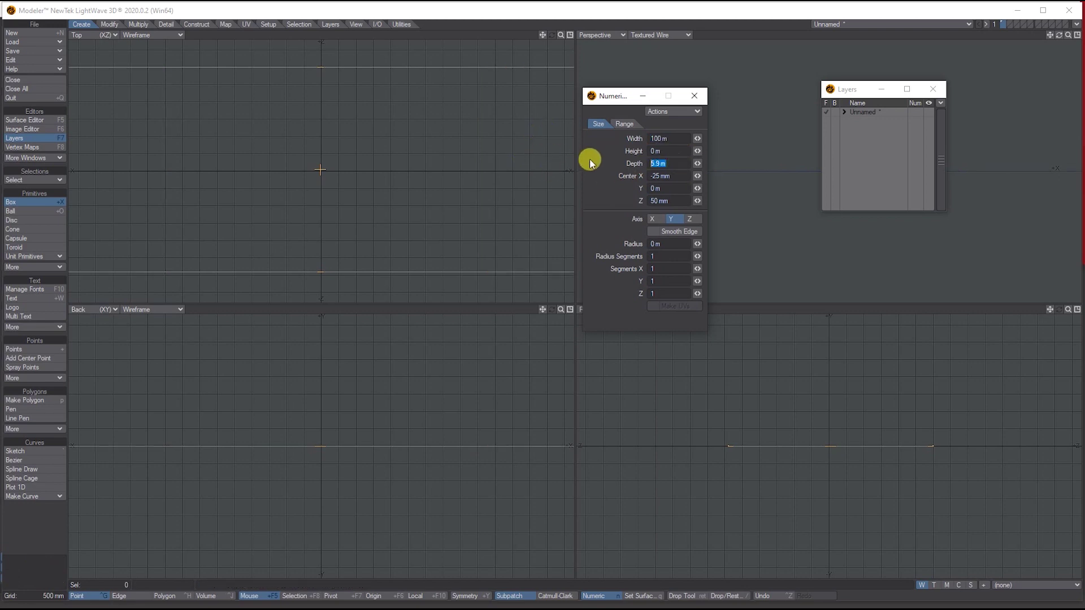
pyautogui.write('100')
pyautogui.press('Return')
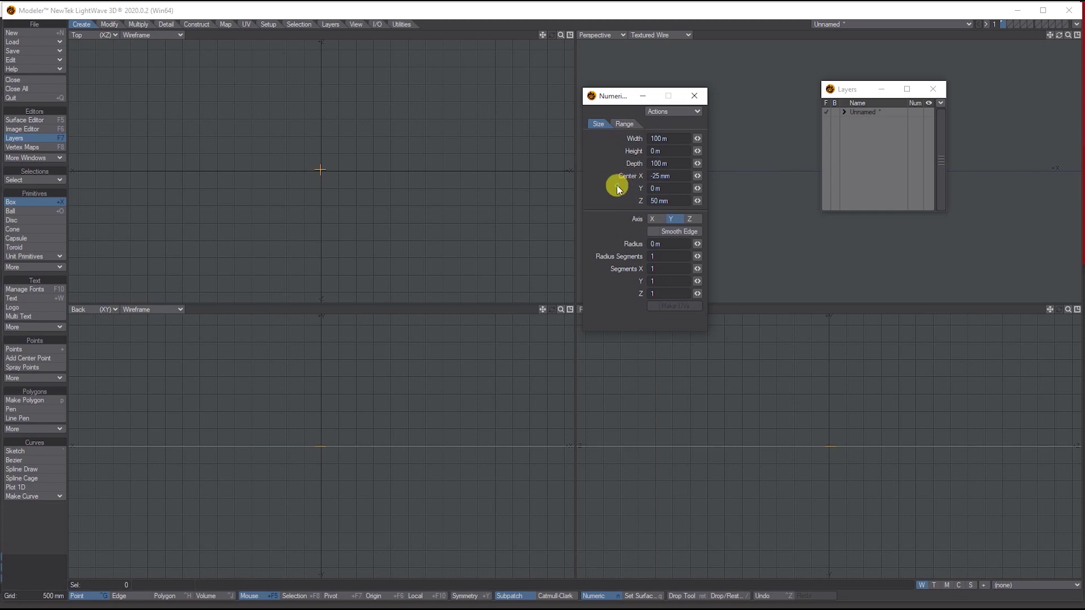
# - Give the plane 100 X and 100 Z segments, then close Numeric and drop the Box tool
pyautogui.click(667, 267)
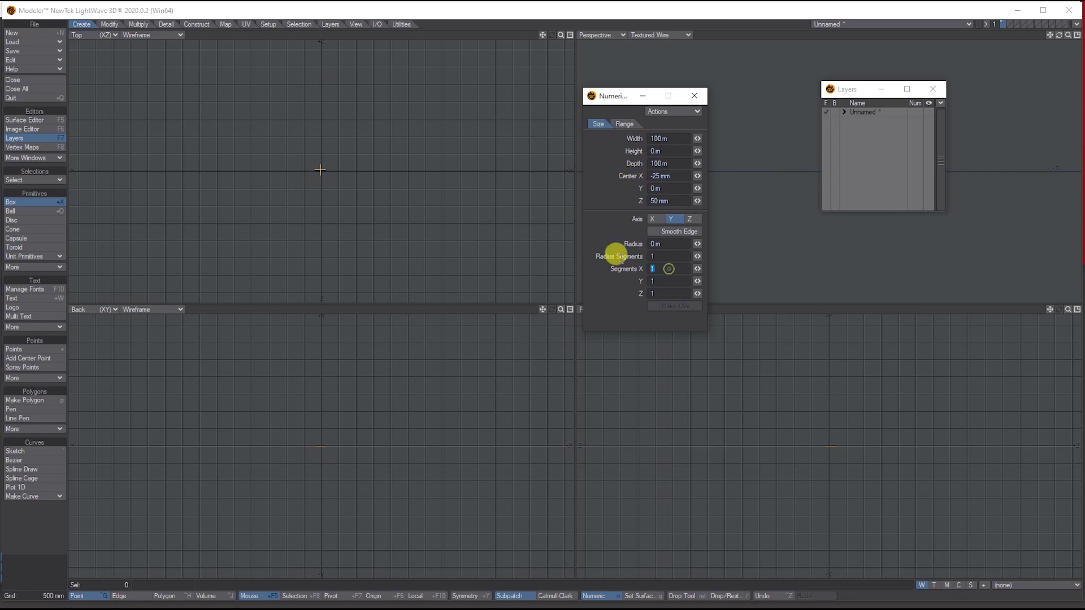
pyautogui.write('100')
pyautogui.click(655, 292)
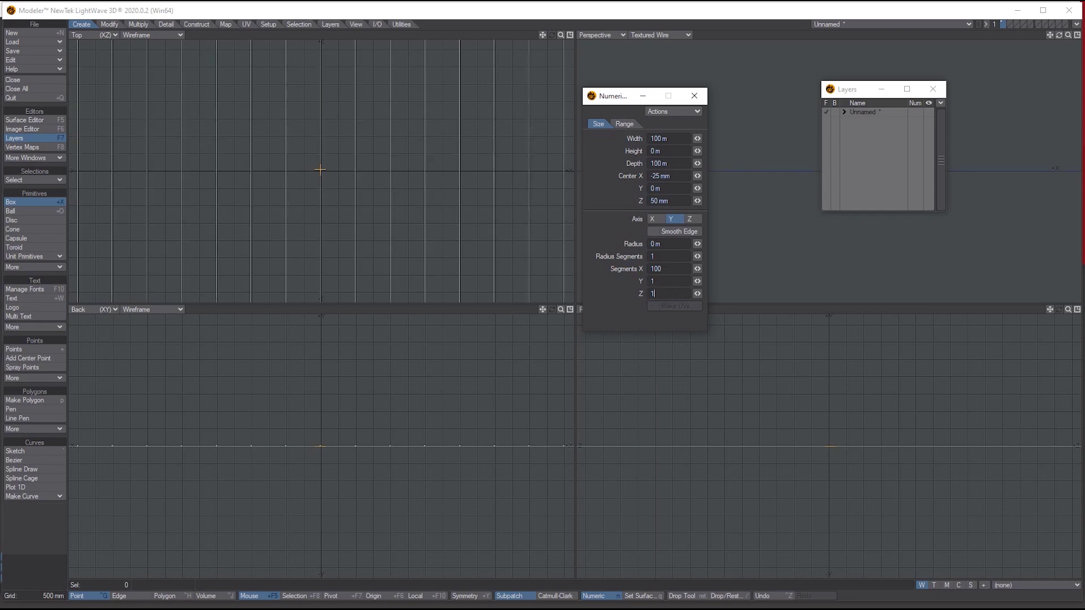
pyautogui.press('Return')
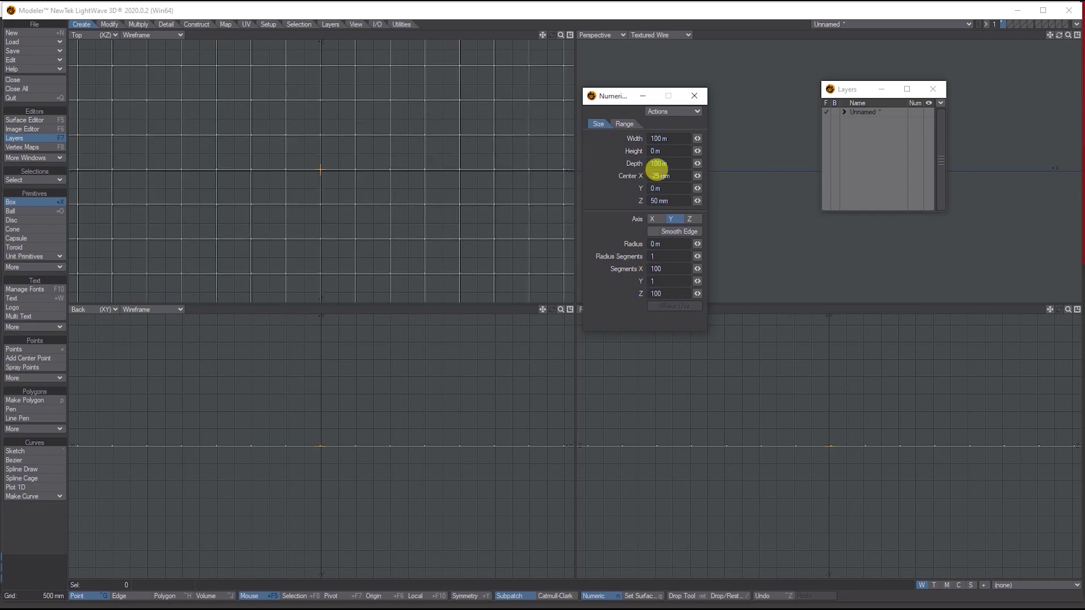
pyautogui.moveTo(560, 34); pyautogui.dragTo(561, 50)
pyautogui.click(694, 96)
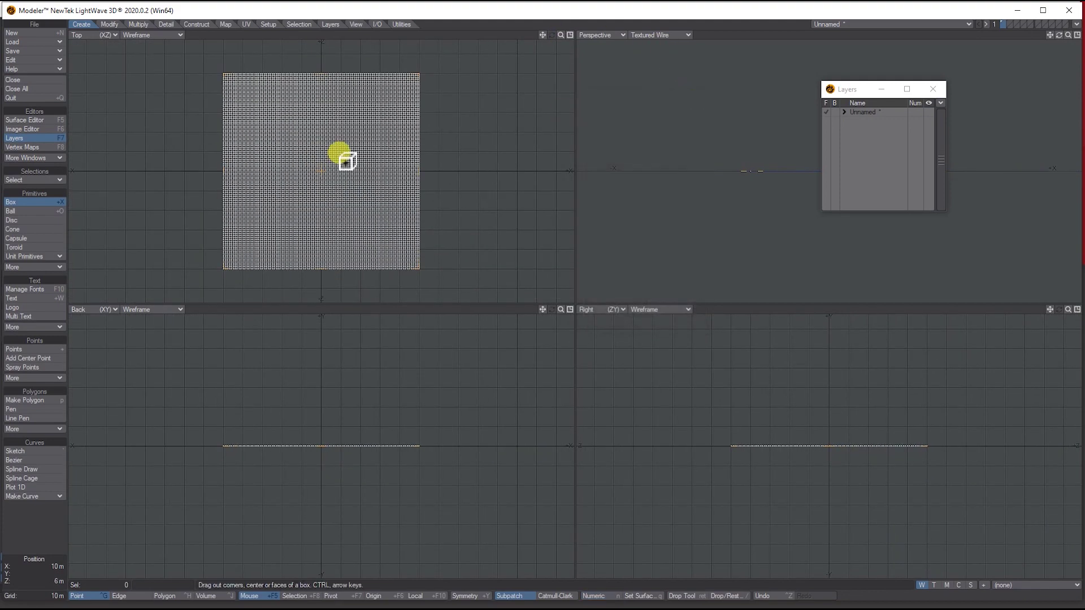
pyautogui.press('space')
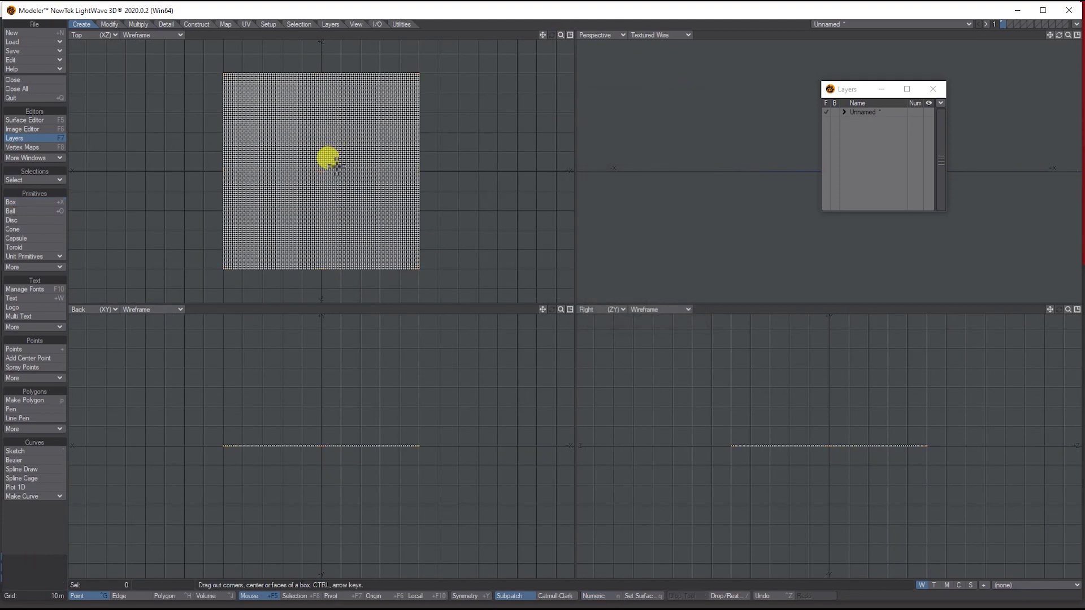
# - Rename layer 1 to Water
pyautogui.click(845, 113)
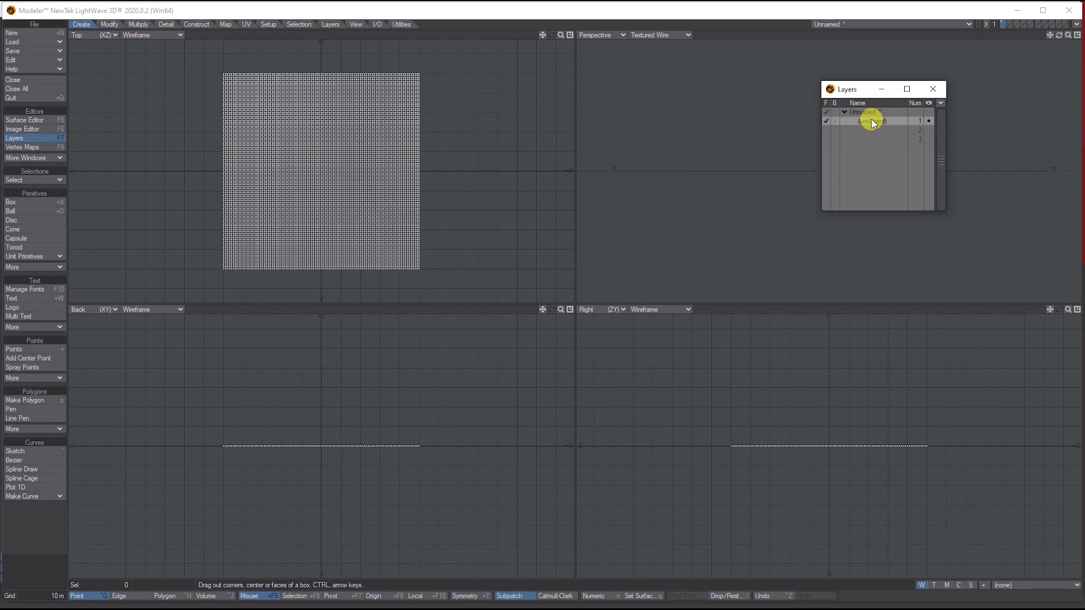
pyautogui.doubleClick(868, 120)
pyautogui.write('Water')
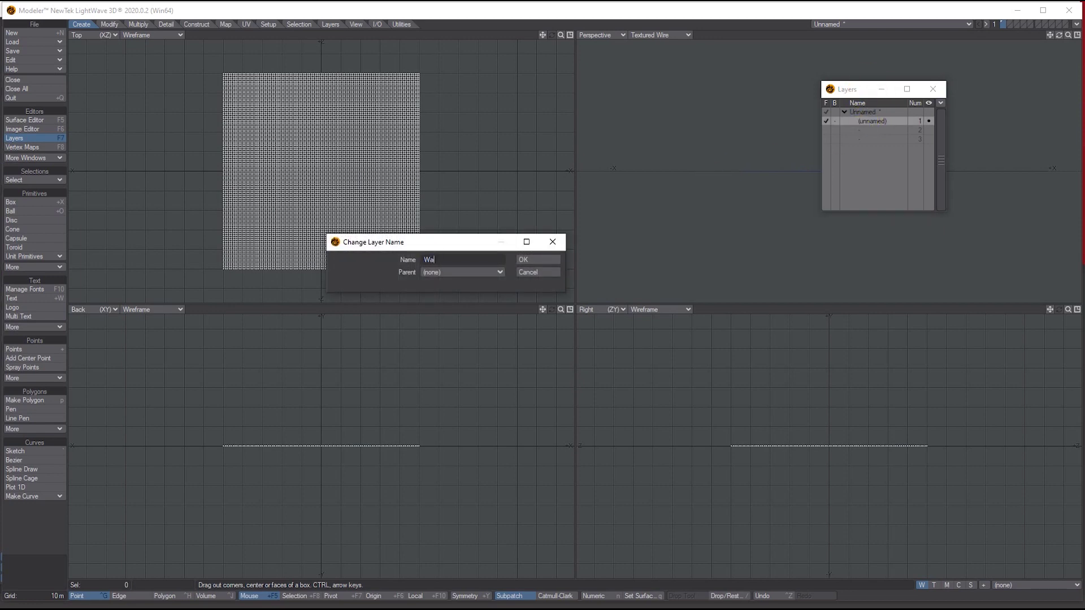
pyautogui.click(545, 260)
# - Triple the whole plane so every quad becomes triangles
pyautogui.moveTo(560, 35); pyautogui.dragTo(588, 35)
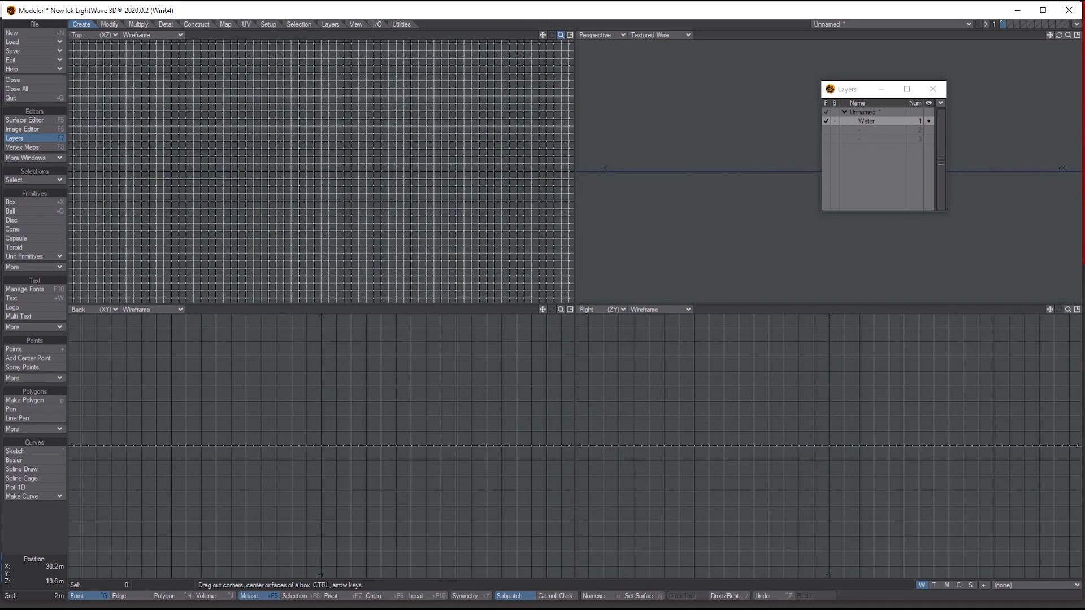
pyautogui.click(139, 24)
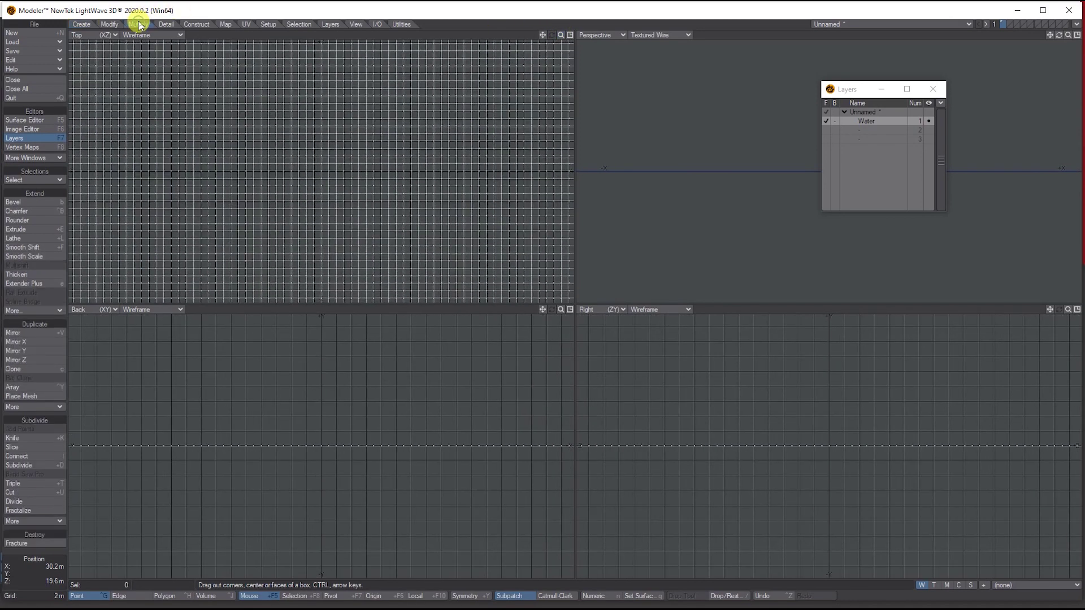
pyautogui.click(29, 480)
pyautogui.click(459, 262)
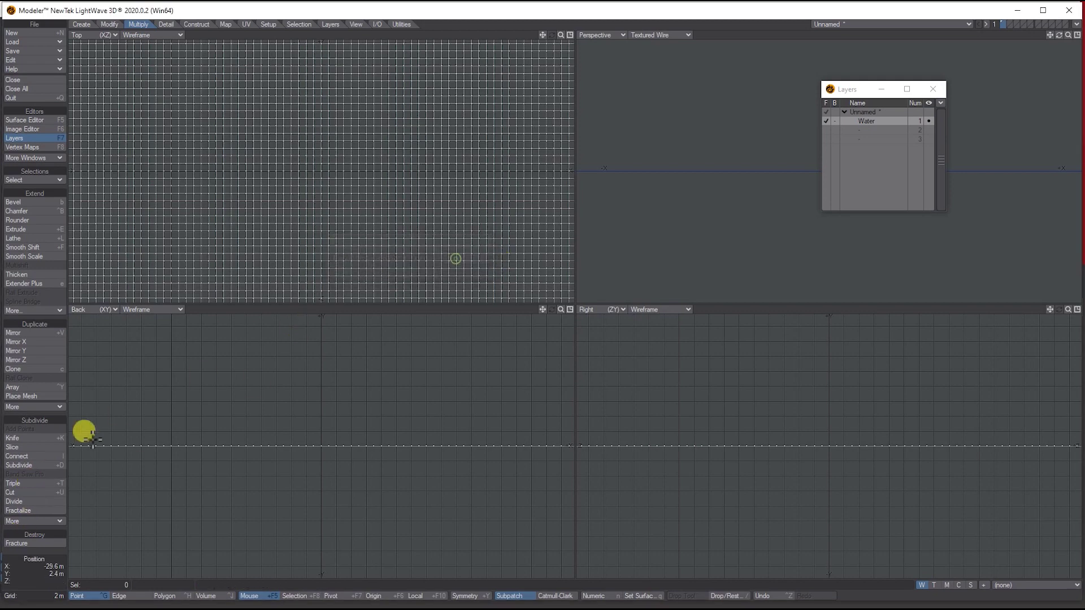
pyautogui.click(40, 486)
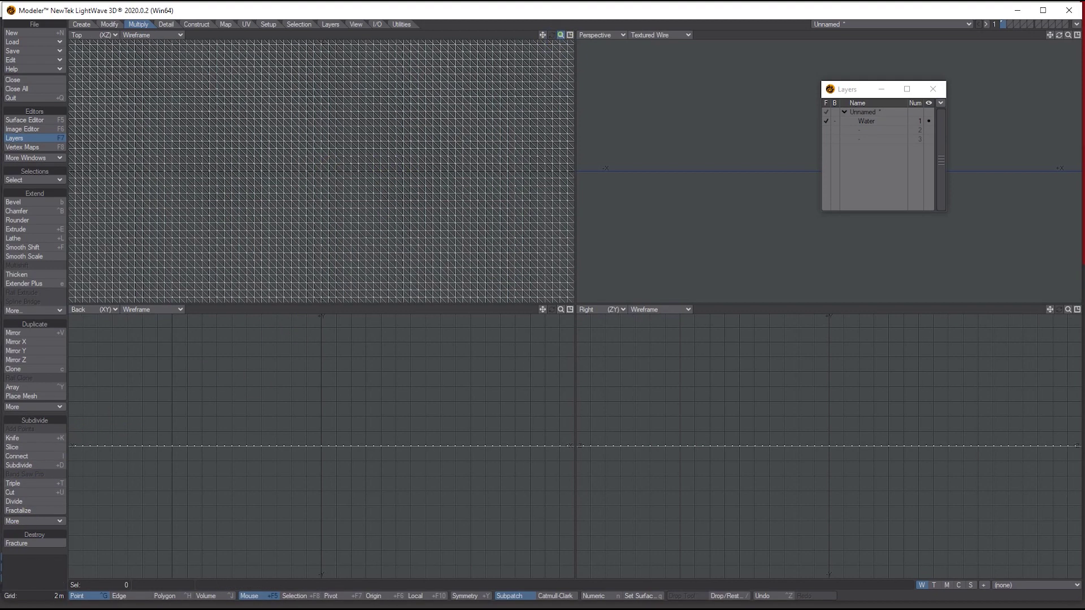
pyautogui.moveTo(560, 35); pyautogui.dragTo(533, 69)
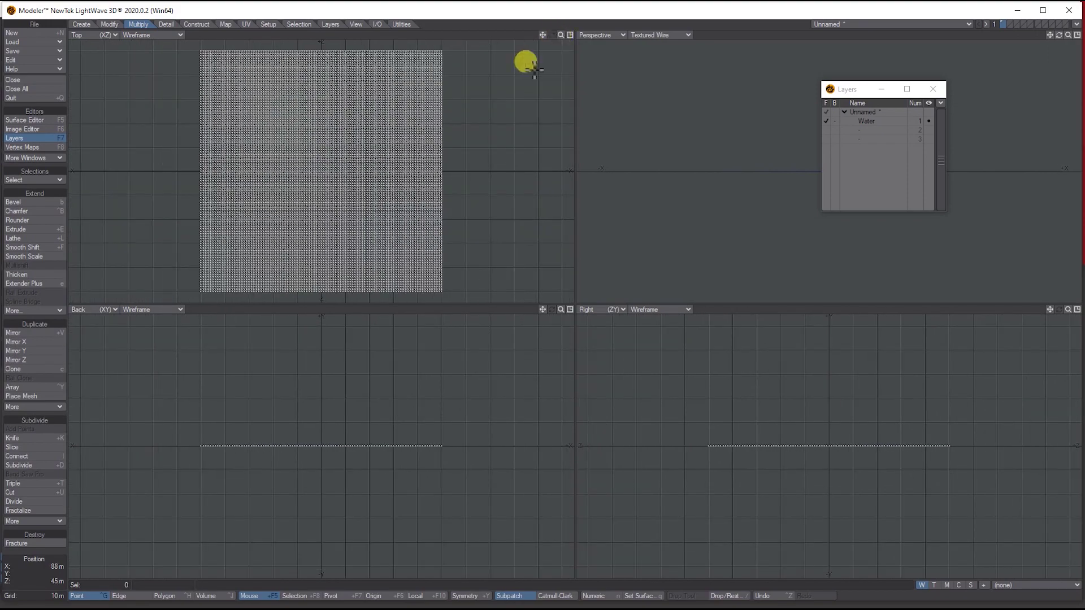
pyautogui.click(38, 42)
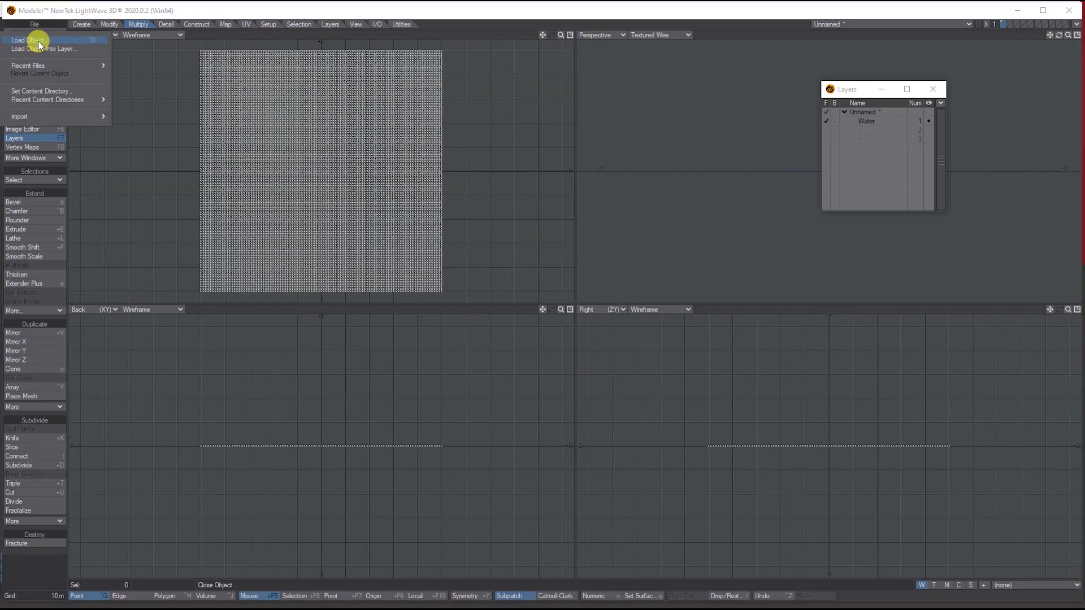
# - Set the content directory to the LW Hot Ocean tutorial folder
pyautogui.click(37, 90)
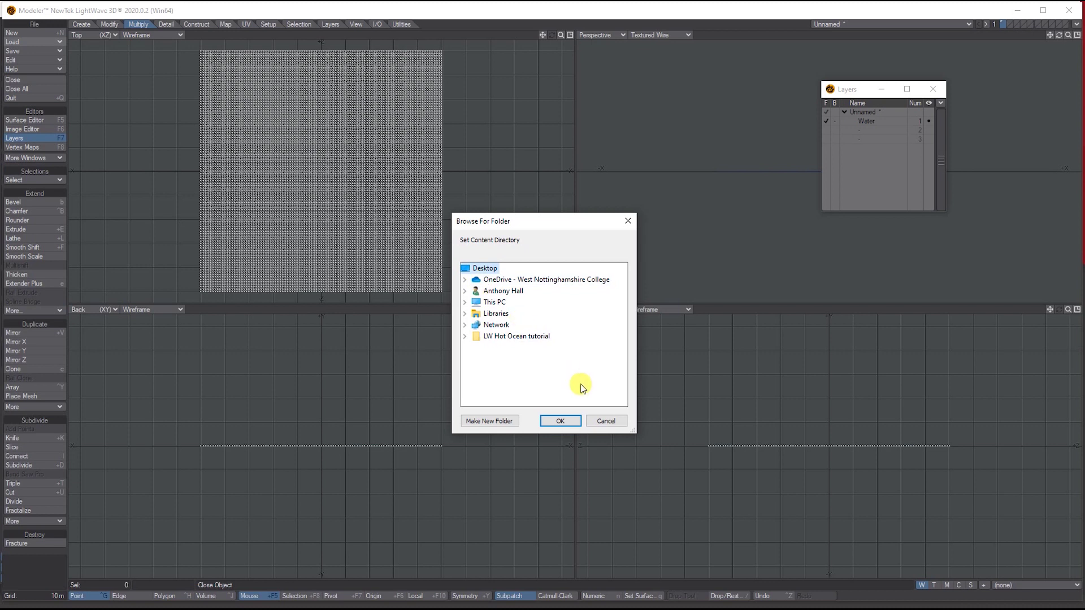
pyautogui.click(516, 337)
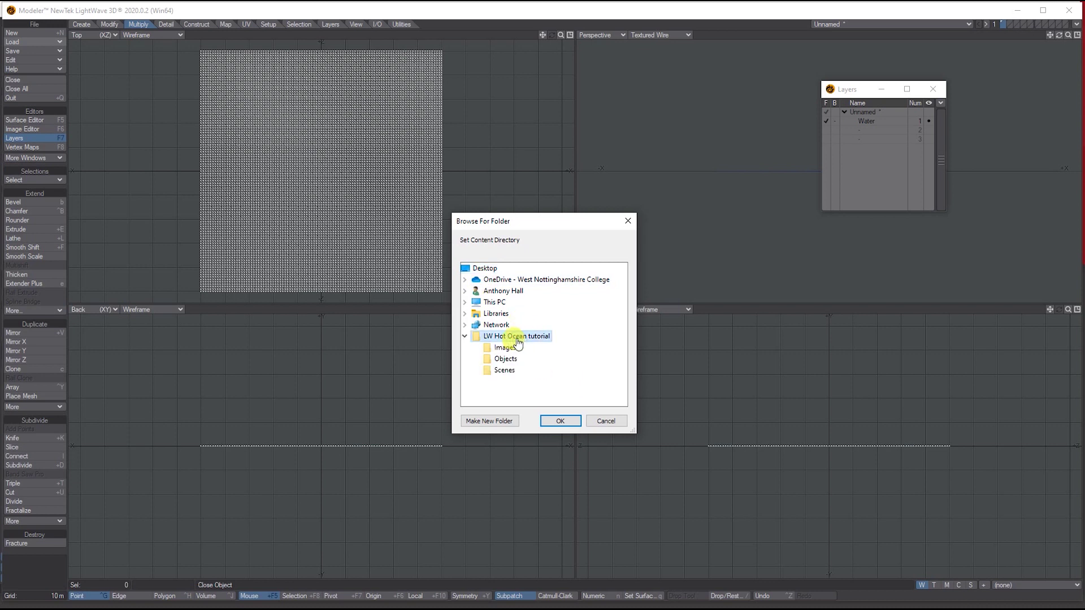
pyautogui.click(560, 420)
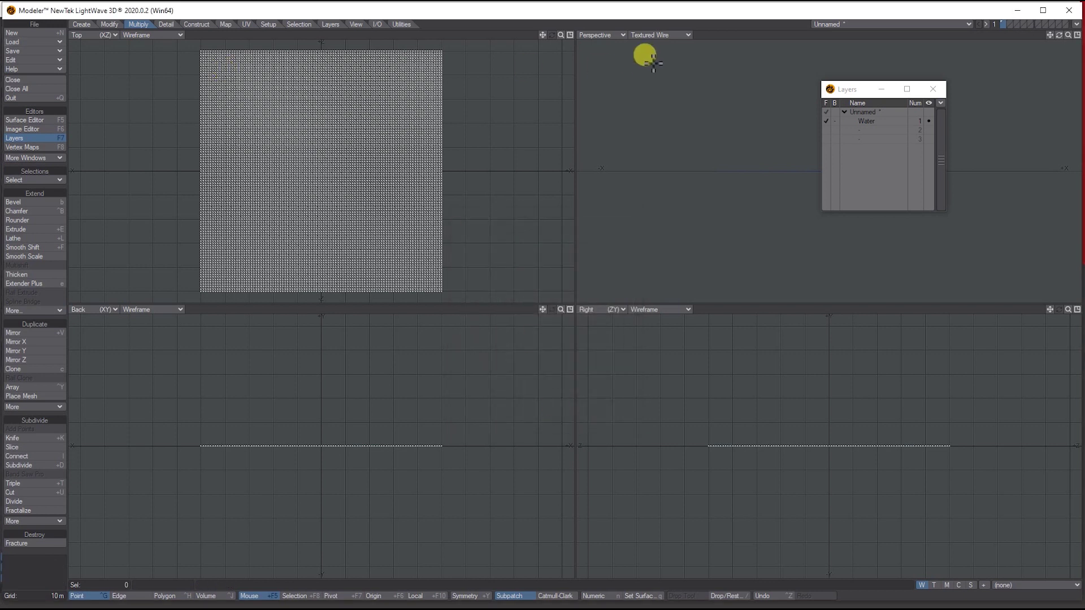
# - Save the object as Water1 in the Objects folder
pyautogui.hotkey('shift', 's')
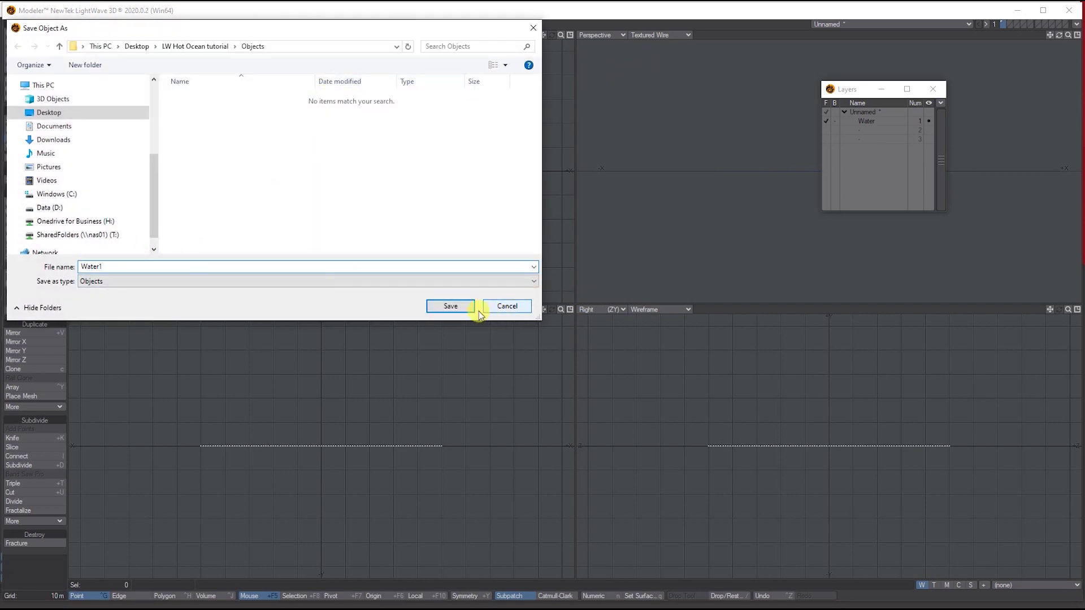
pyautogui.click(460, 306)
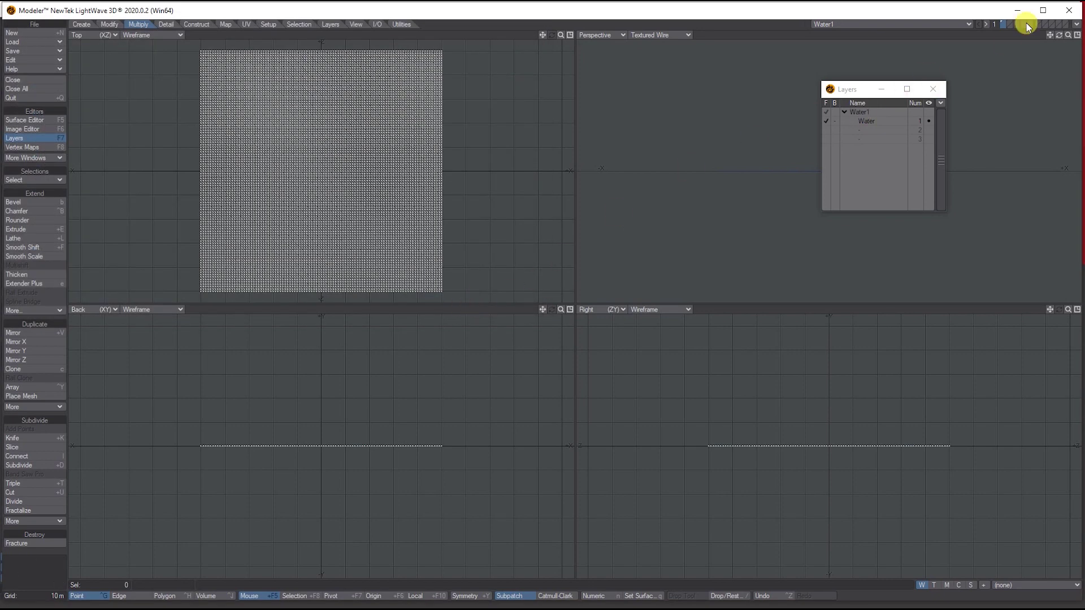
pyautogui.click(1075, 24)
# - Send Water1 to Layout, set a 1 m grid size, and maximize the Perspective viewport
pyautogui.click(1036, 41)
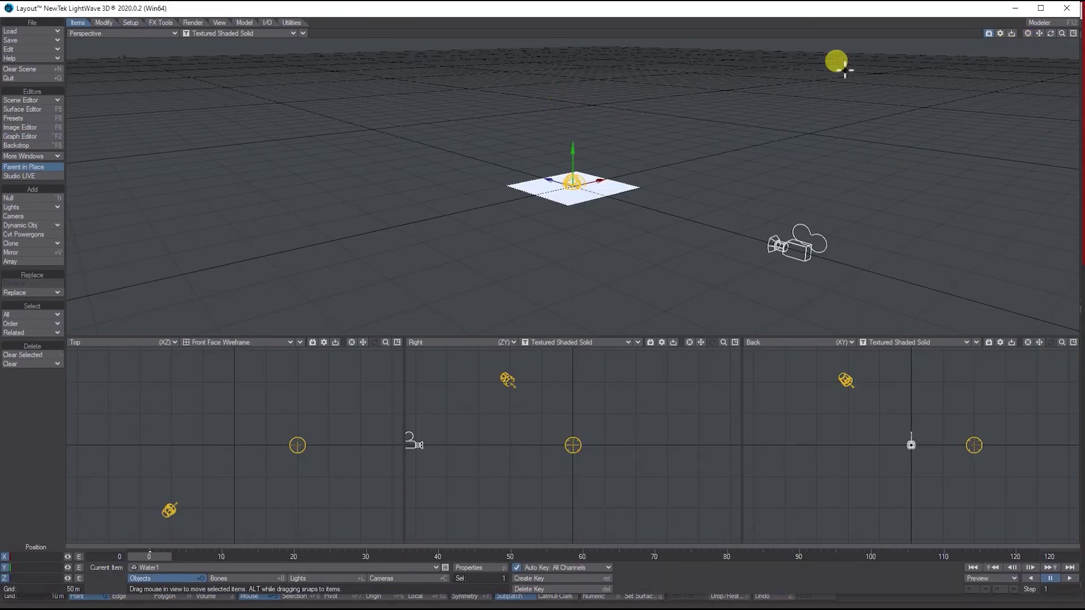
pyautogui.moveTo(1061, 33); pyautogui.dragTo(277, 11)
pyautogui.click(225, 25)
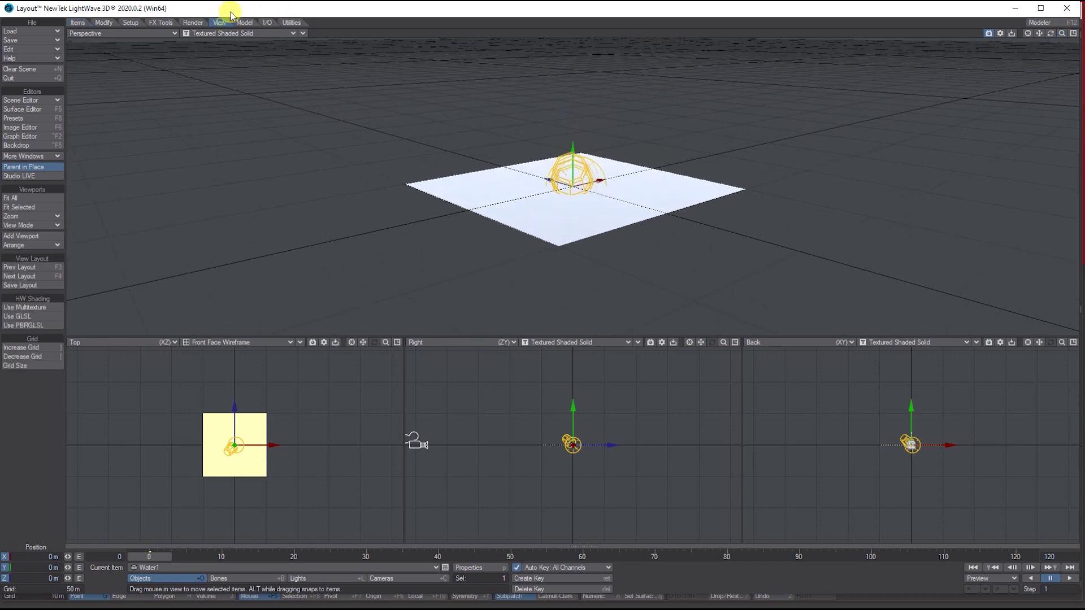
pyautogui.click(29, 367)
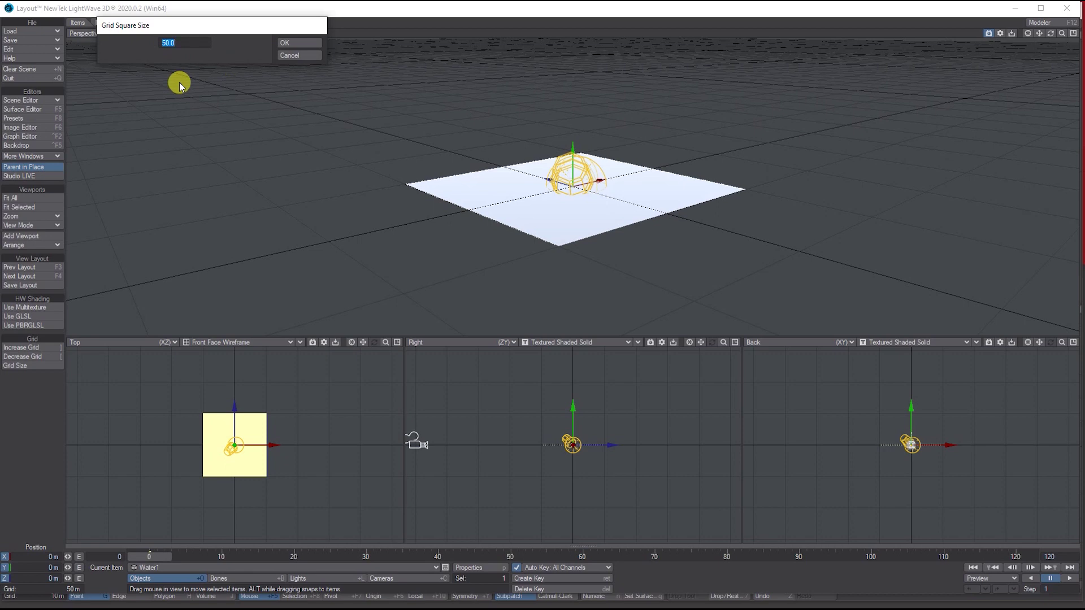
pyautogui.write('1')
pyautogui.press('Return')
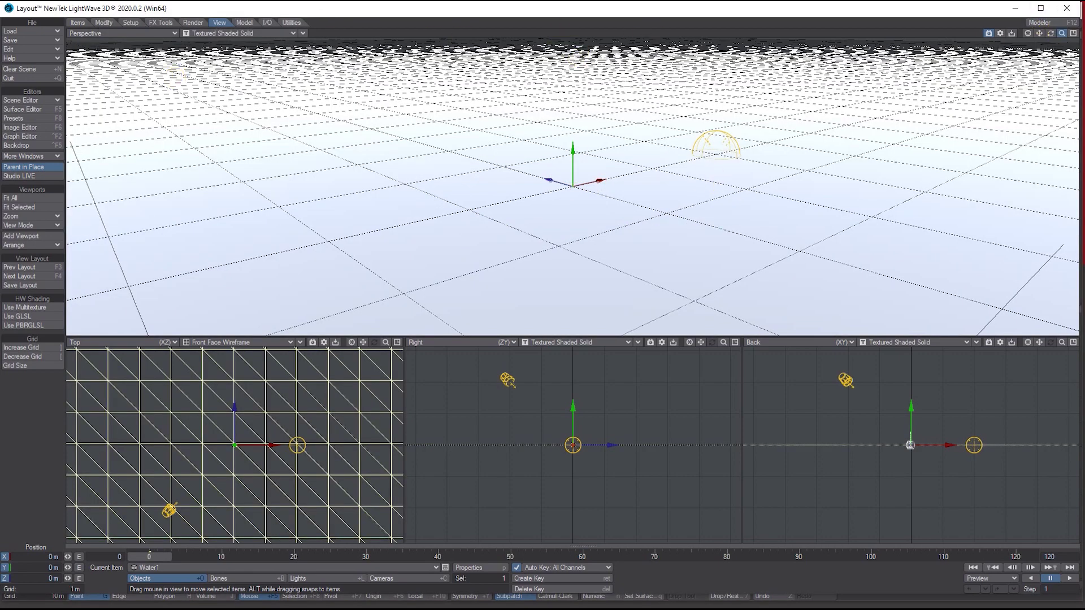
pyautogui.moveTo(1060, 34); pyautogui.dragTo(949, 105)
pyautogui.click(1070, 34)
# - Drag the light to around Z -5.48 m, then select EnvLight
pyautogui.click(718, 191)
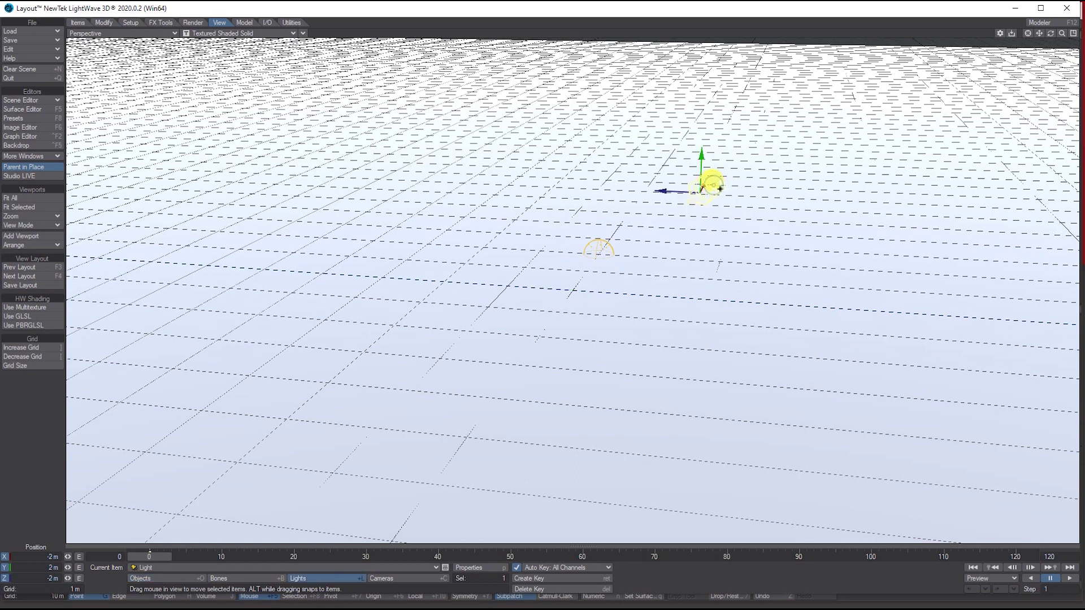
pyautogui.moveTo(672, 192); pyautogui.dragTo(635, 205)
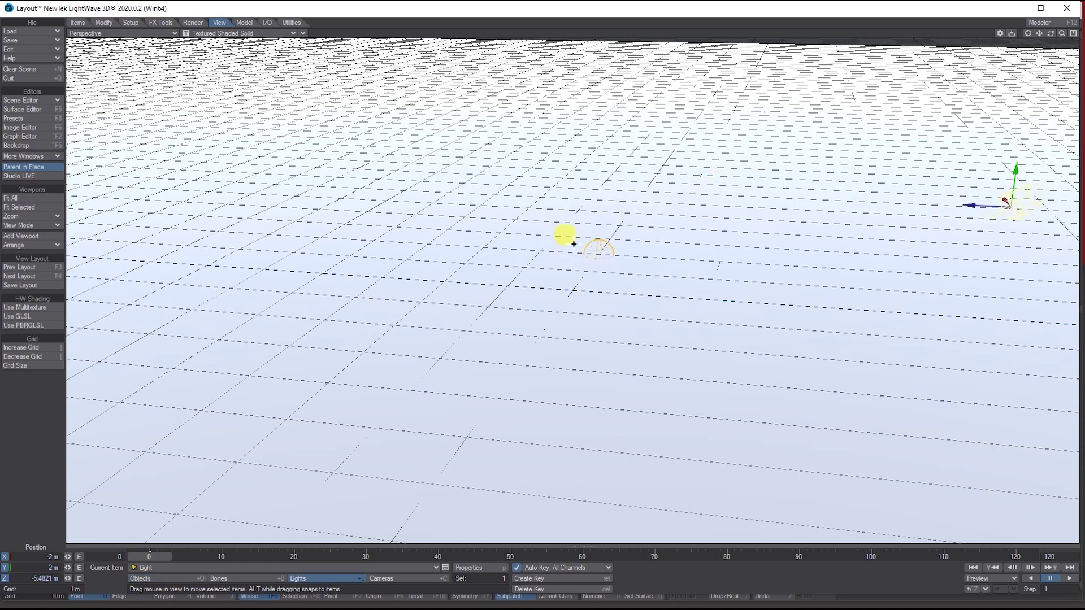
pyautogui.press('Down')
pyautogui.press('Down')
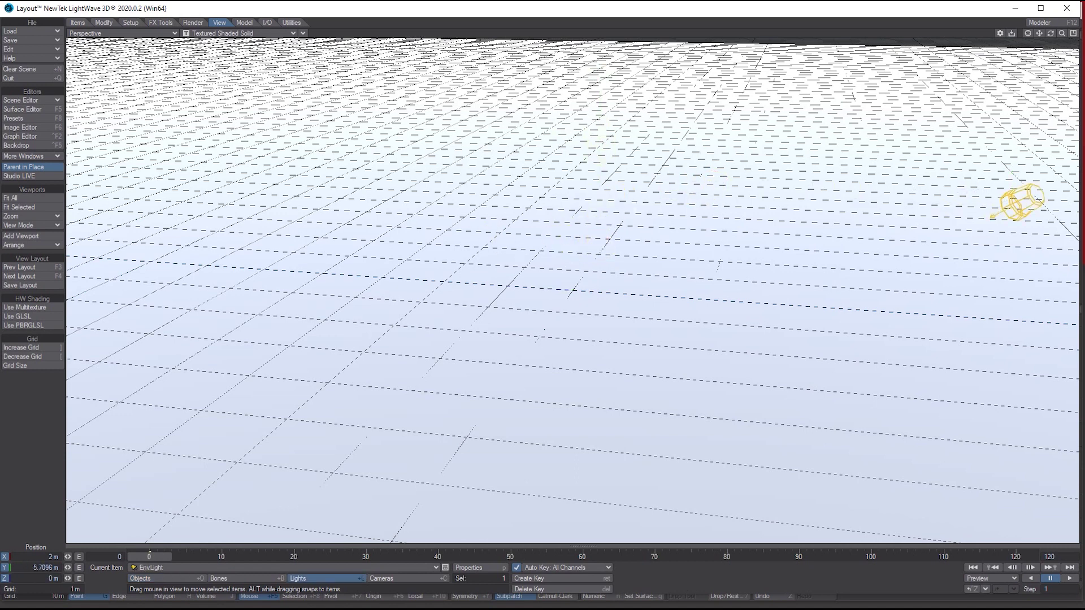
# - Set the Perspective viewport to Textured Shaded Solid Wireframe and zoom out to the whole plane
pyautogui.click(201, 31)
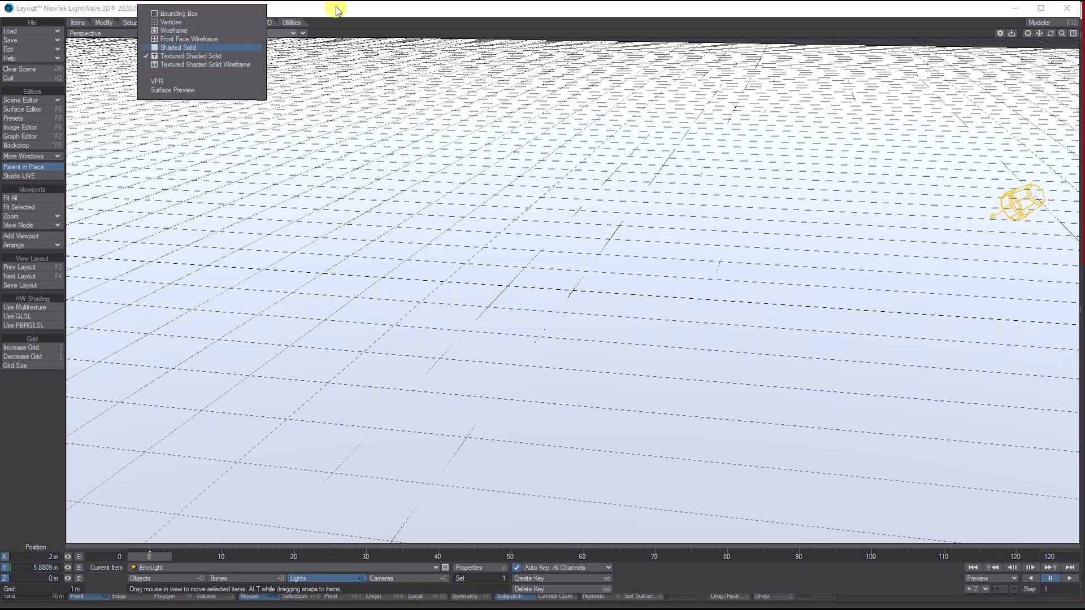
pyautogui.click(235, 64)
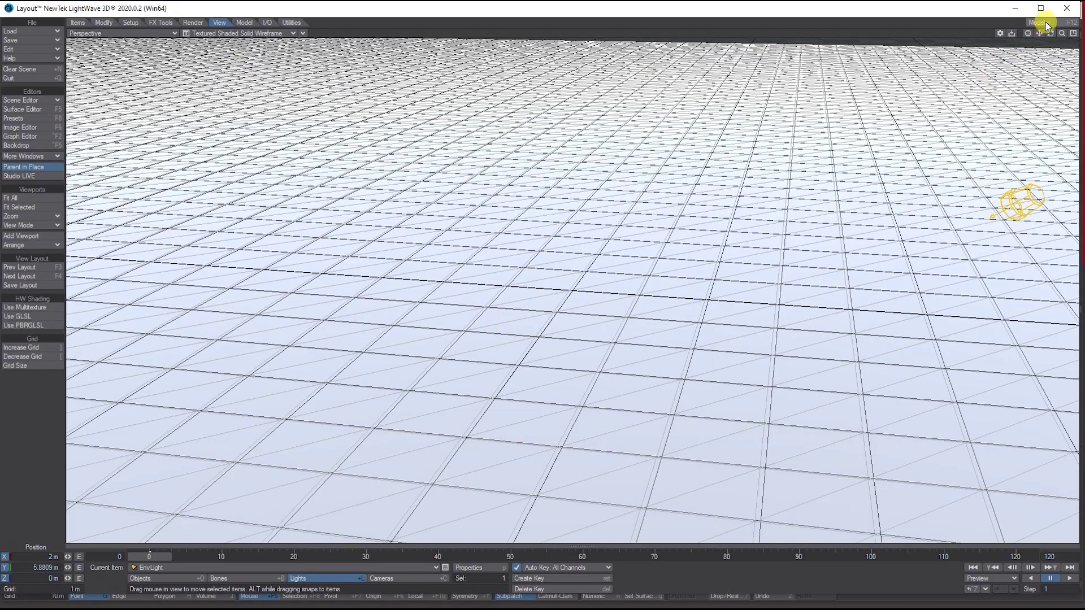
pyautogui.moveTo(1062, 33); pyautogui.dragTo(1062, 73)
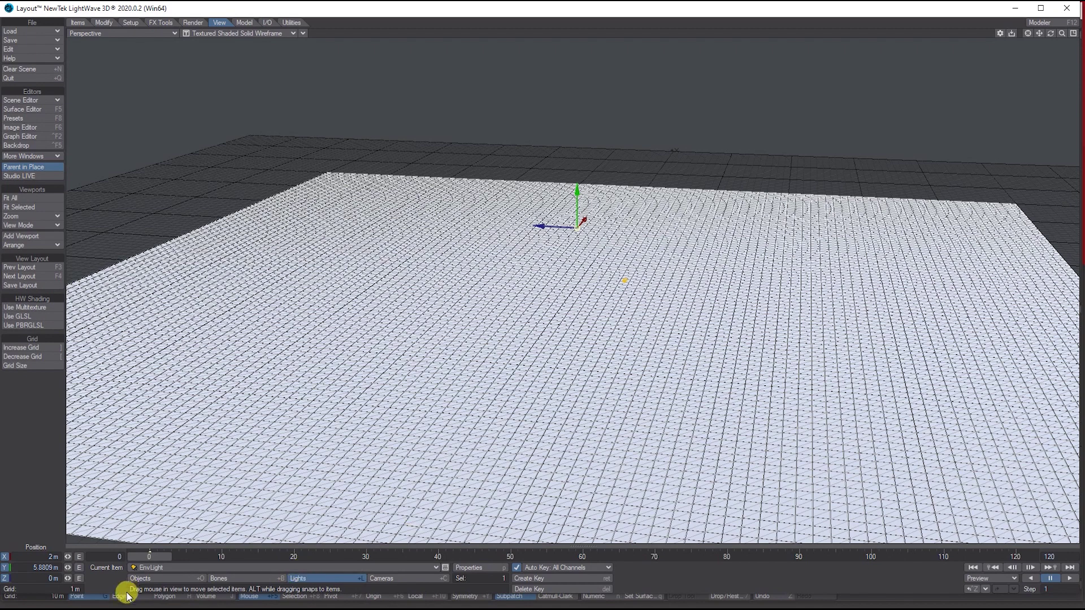
pyautogui.click(141, 578)
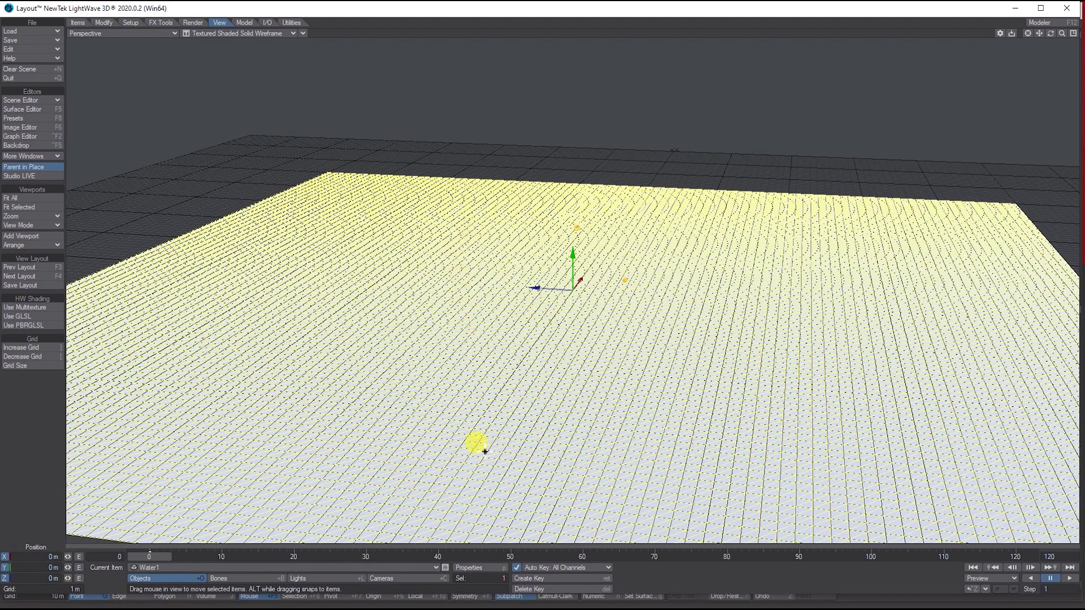
# - Add the HOT Ocean Toolkit modifier in Water1's Object Properties and check the waves at frame 4
pyautogui.click(469, 568)
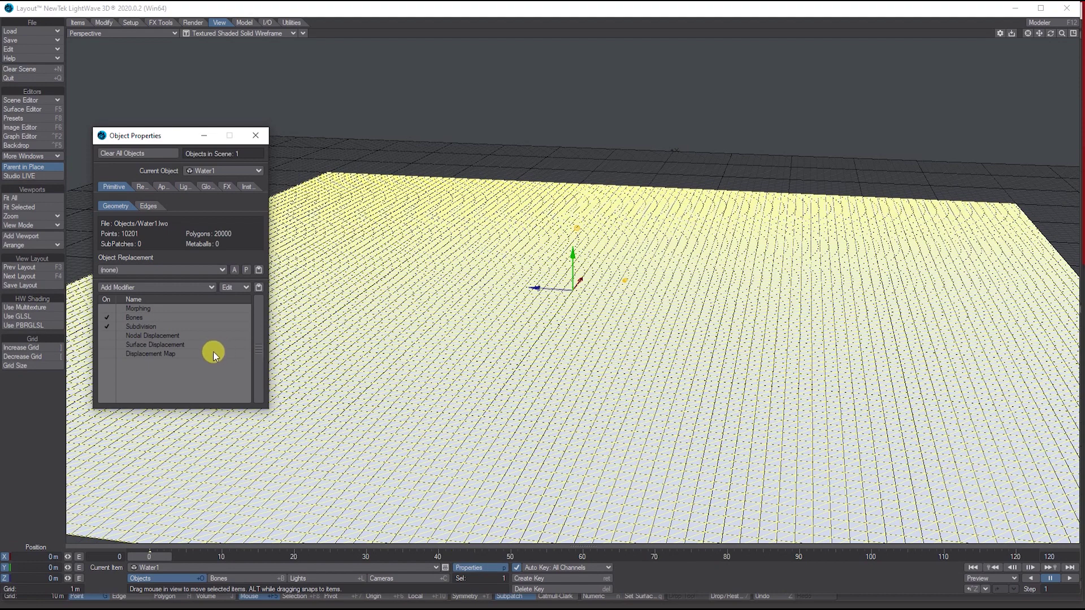
pyautogui.click(143, 288)
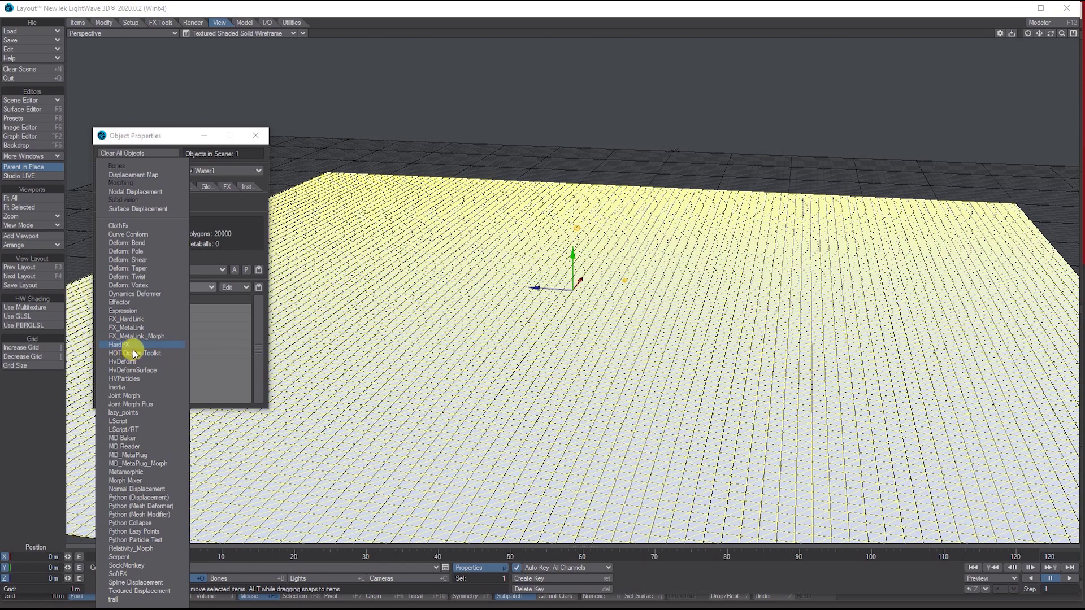
pyautogui.click(147, 351)
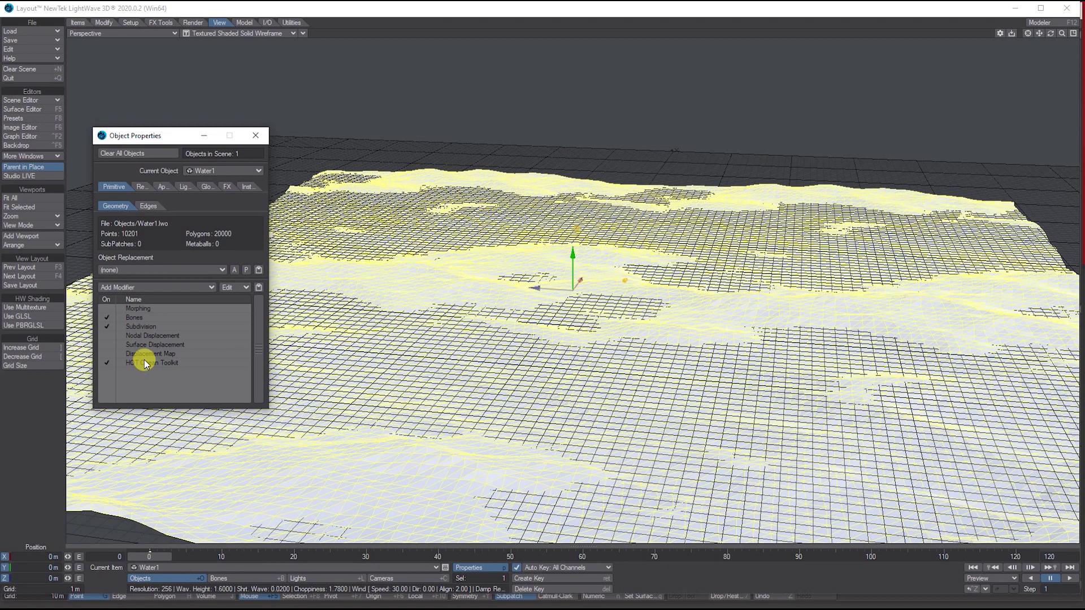
pyautogui.click(151, 554)
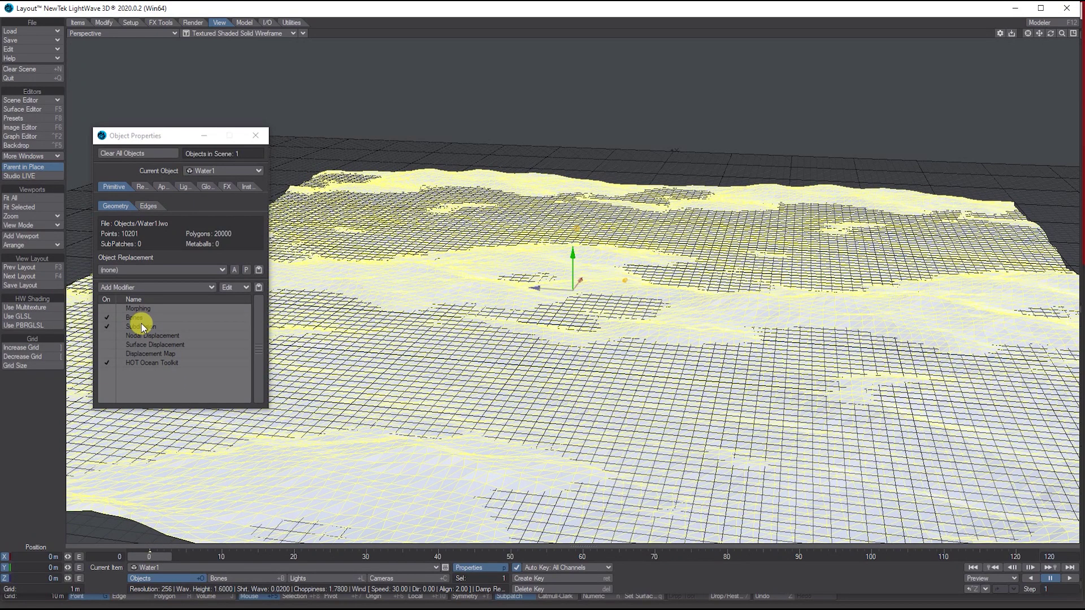
# - Toggle subpatches on Water1 from the Model tab, raising it to 100802 points
pyautogui.click(268, 23)
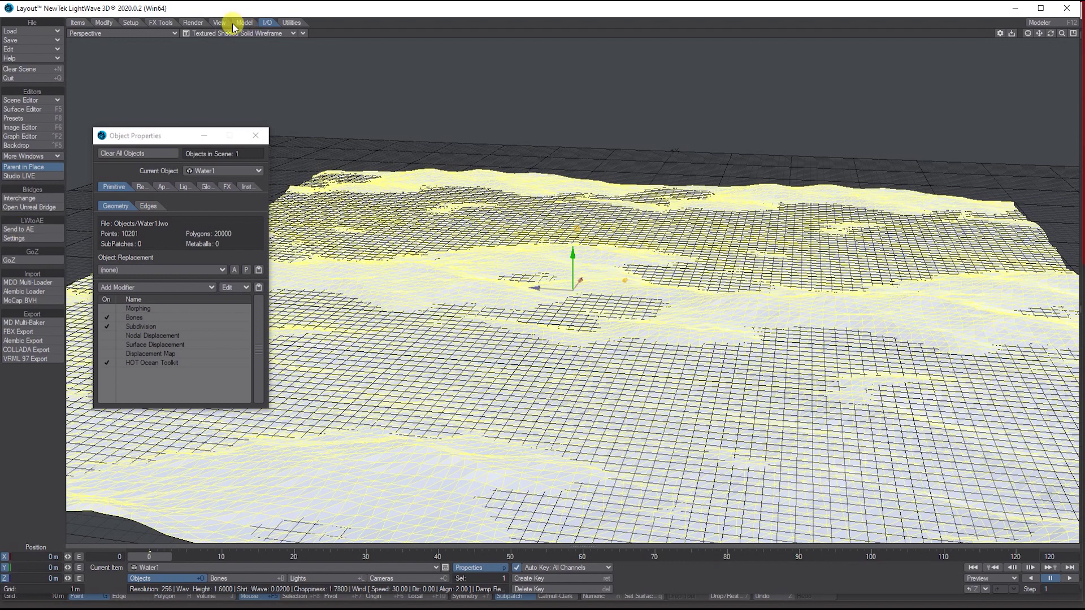
pyautogui.click(194, 23)
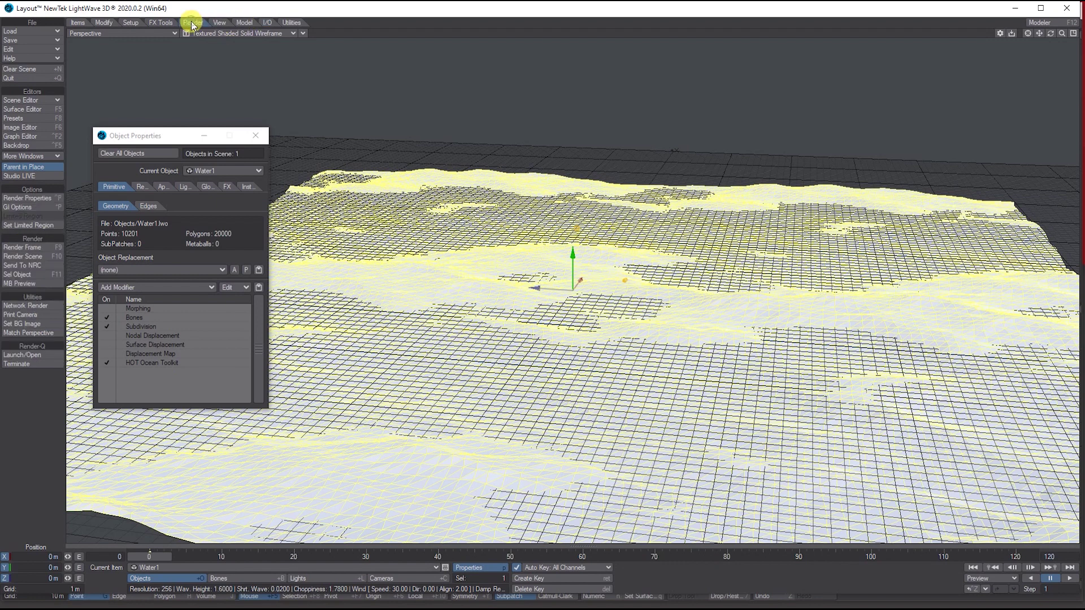
pyautogui.click(222, 22)
pyautogui.click(246, 24)
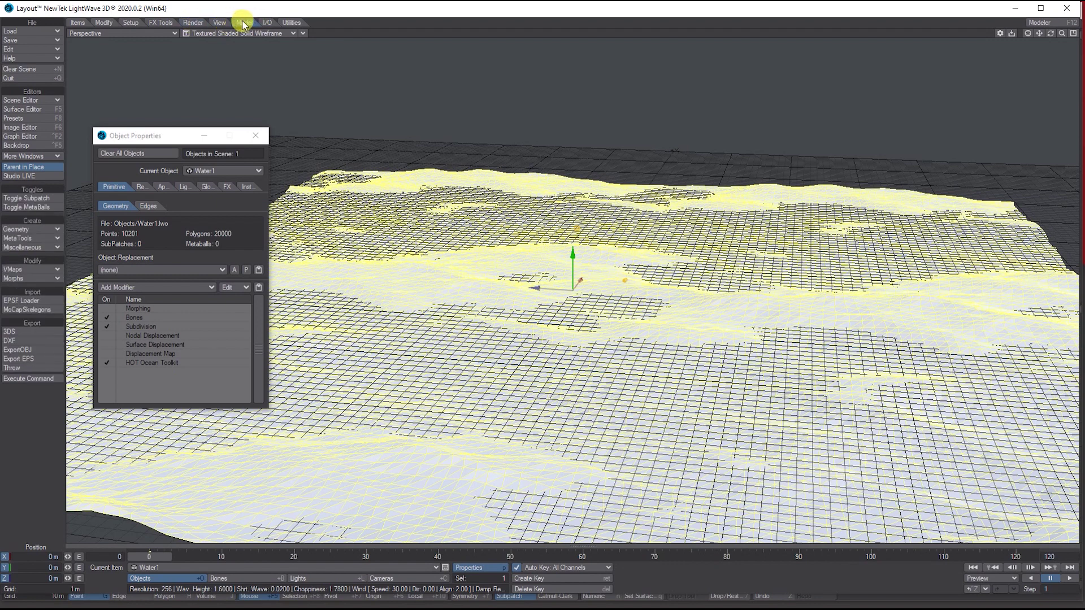
pyautogui.click(30, 200)
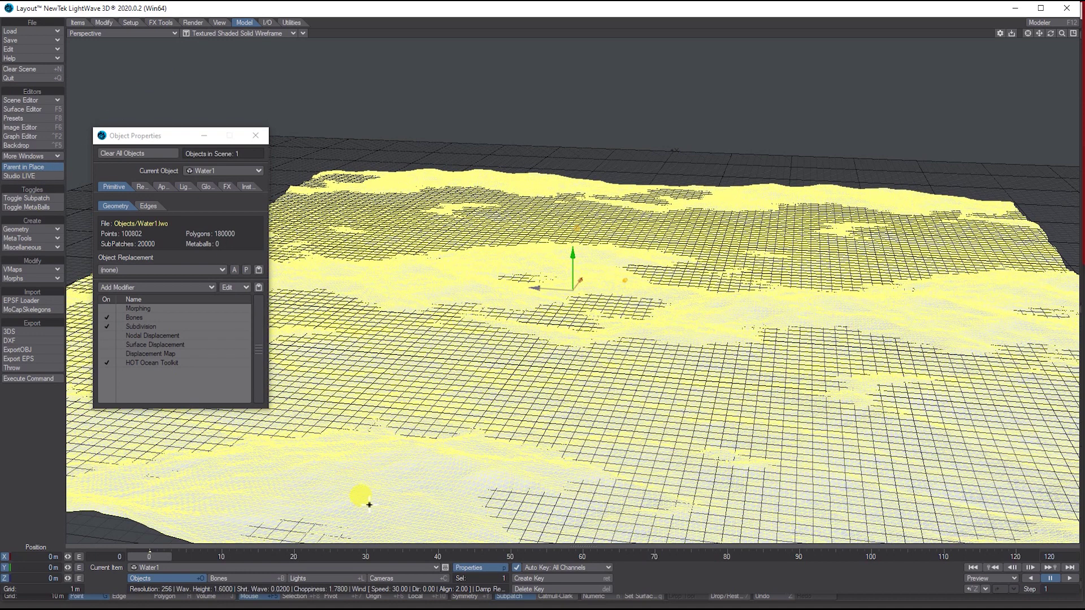
pyautogui.click(22, 109)
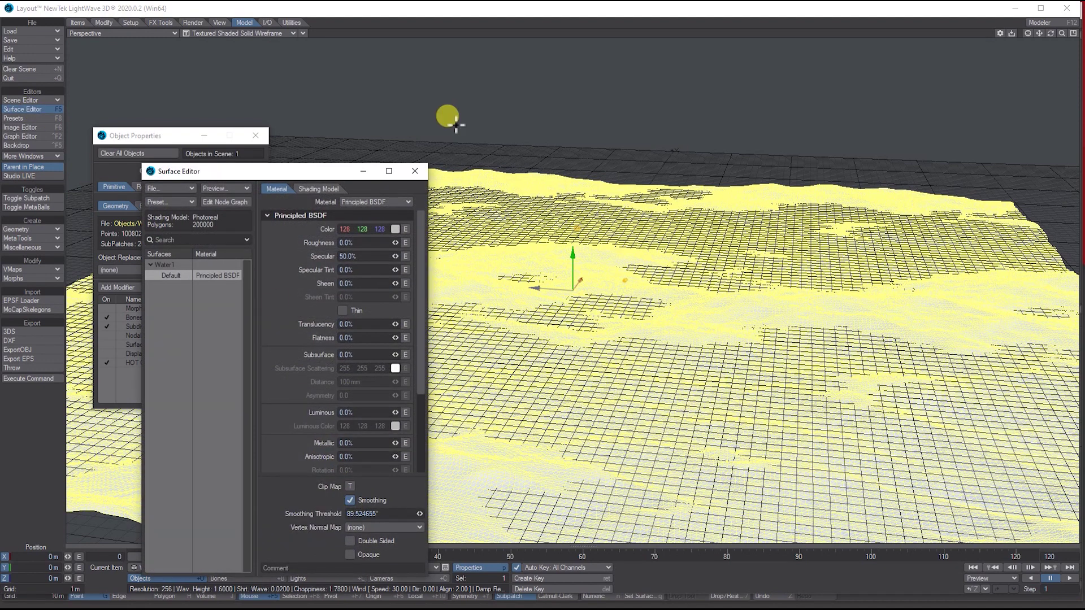
pyautogui.click(415, 170)
# - Preview the waves in VPR at frame 9, return to Textured Shaded Solid, and open HOT Ocean Toolkit settings
pyautogui.click(221, 34)
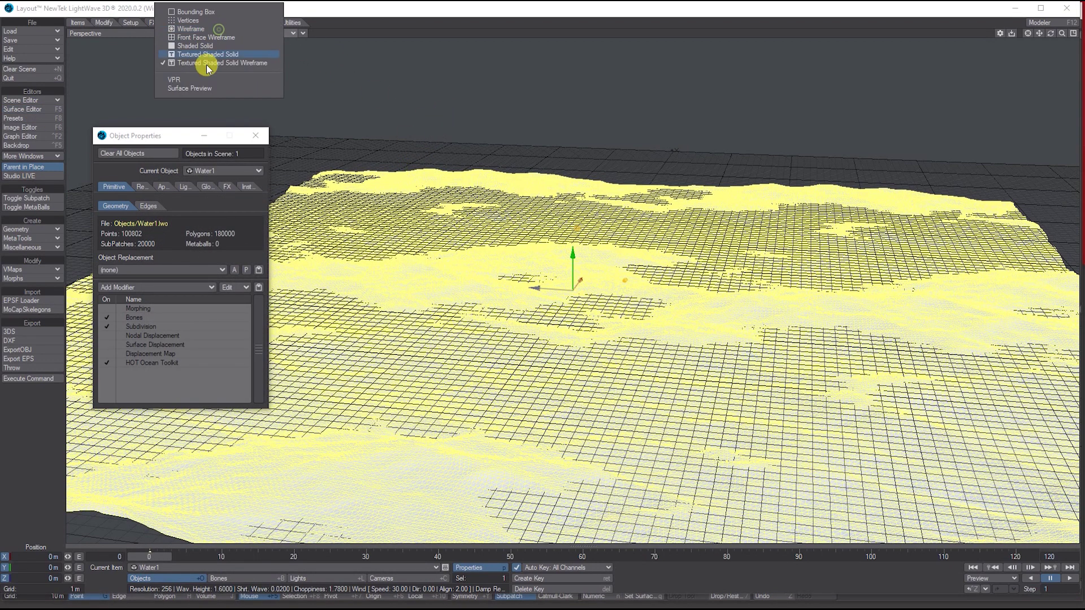
pyautogui.click(199, 75)
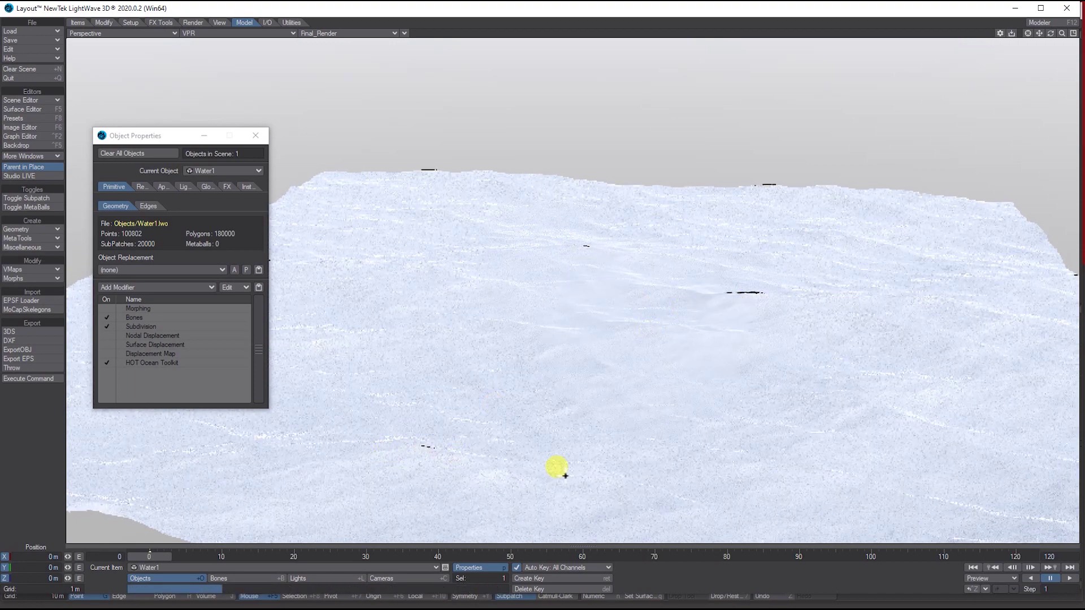
pyautogui.moveTo(177, 557); pyautogui.dragTo(214, 557)
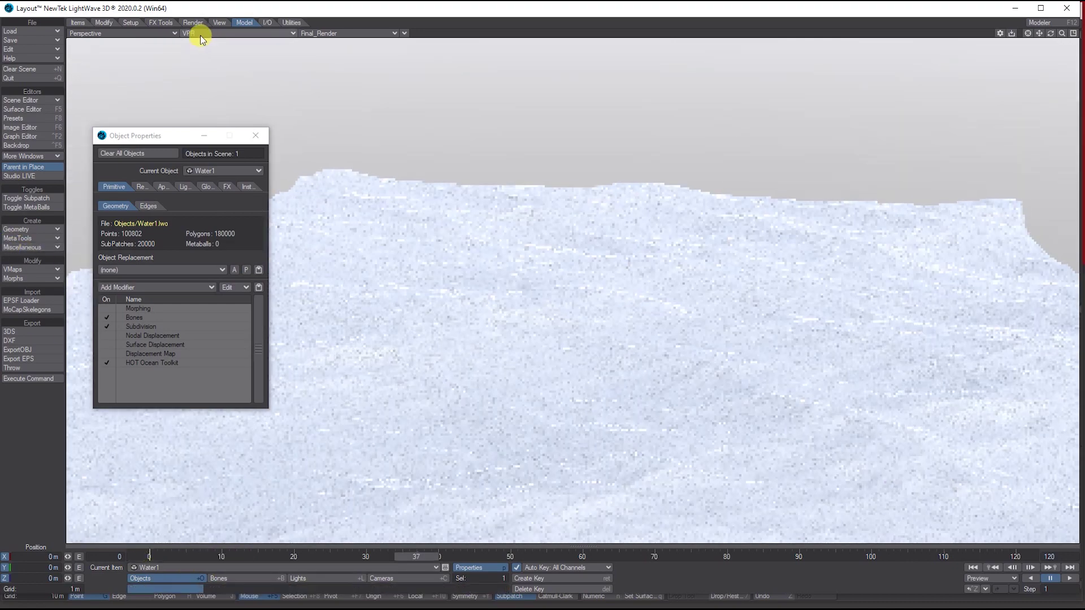
pyautogui.click(196, 35)
pyautogui.click(191, 59)
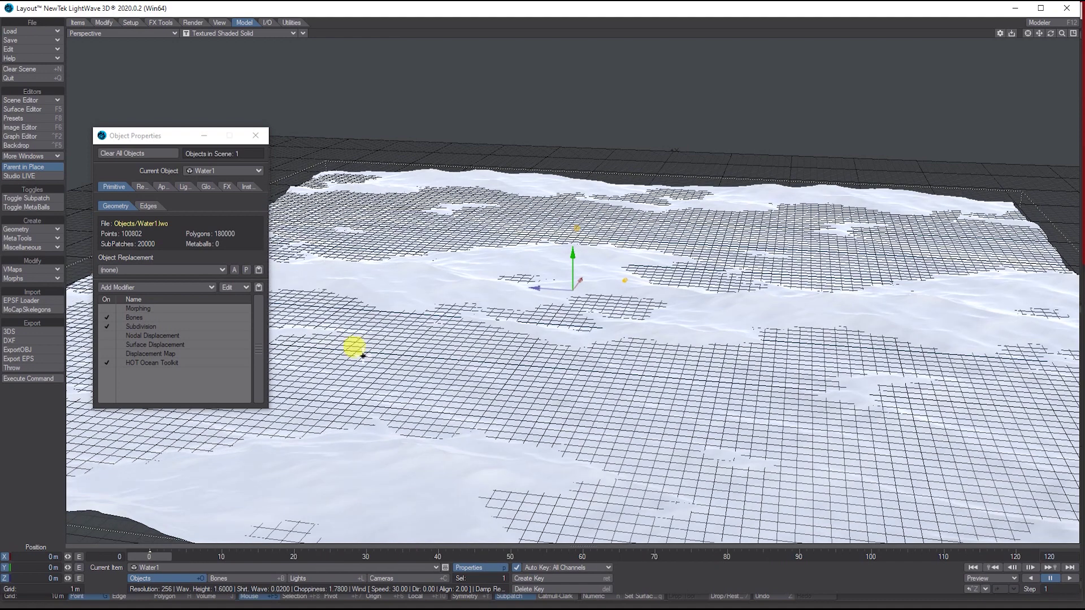
pyautogui.doubleClick(152, 364)
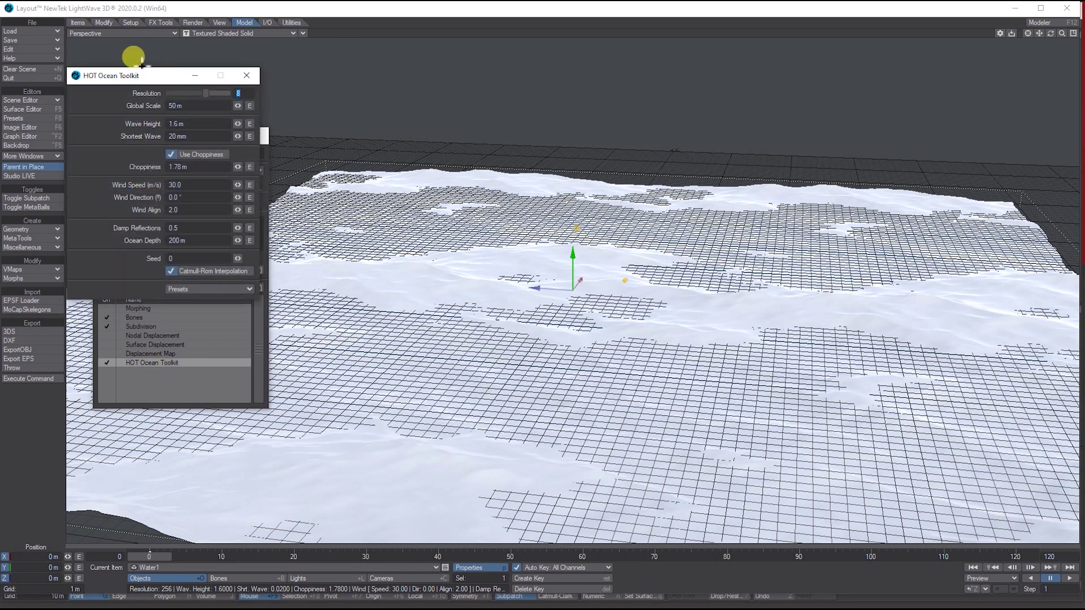
# - Set Global Scale 72.4 m, Wave Height 3.39 m, Shortest Wave 392 mm, Wind Speed 37.4, and nudge Damp Reflections
pyautogui.moveTo(121, 78); pyautogui.dragTo(157, 66)
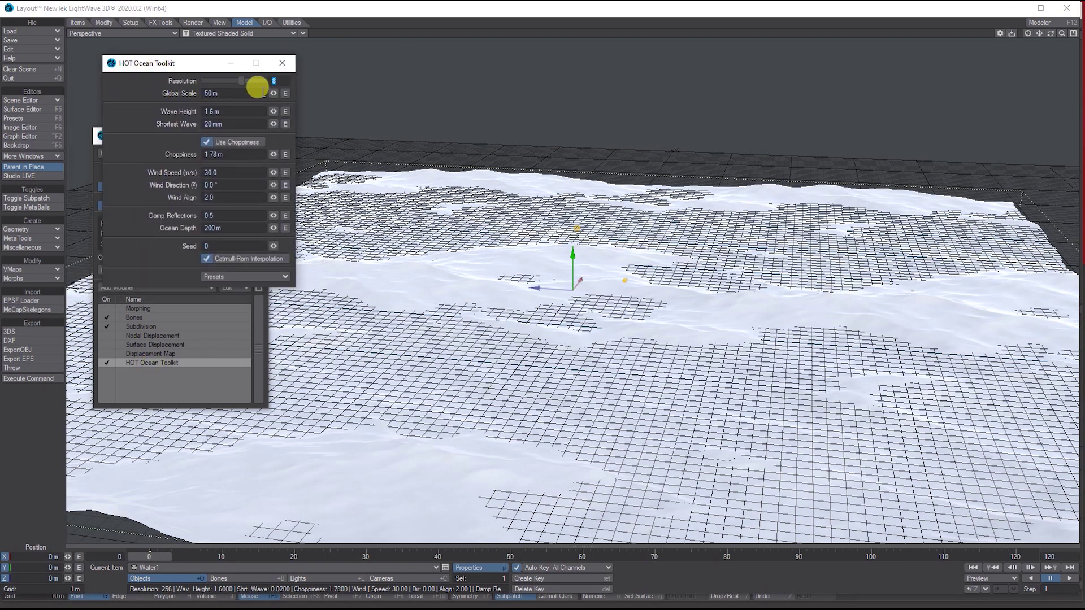
pyautogui.moveTo(273, 93); pyautogui.dragTo(295, 93)
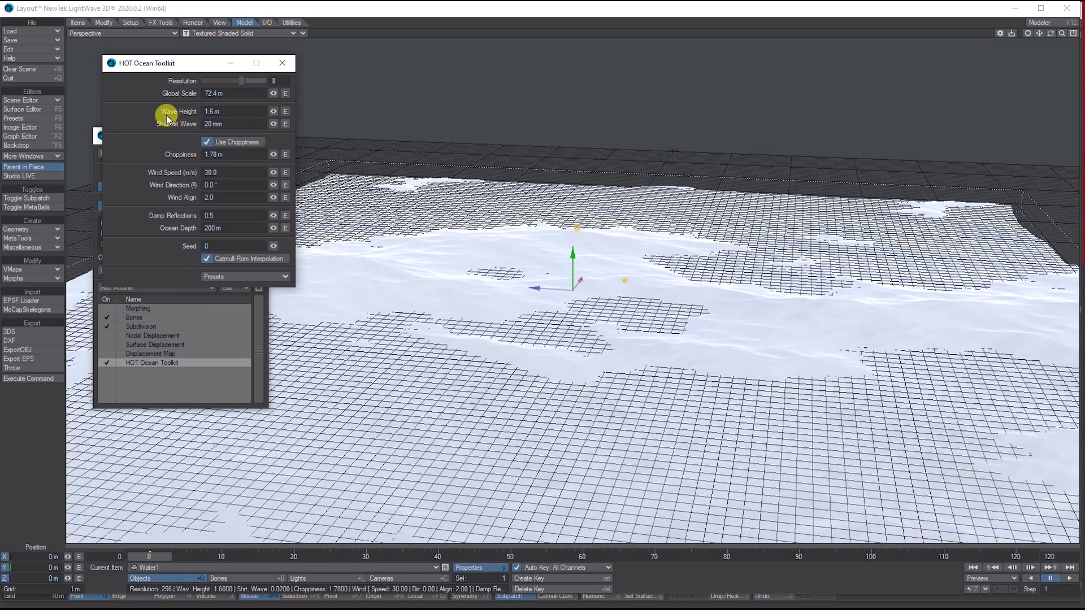
pyautogui.moveTo(273, 111)
pyautogui.mouseDown()
pyautogui.moveTo(287, 112)
pyautogui.moveTo(274, 114)
pyautogui.mouseUp()
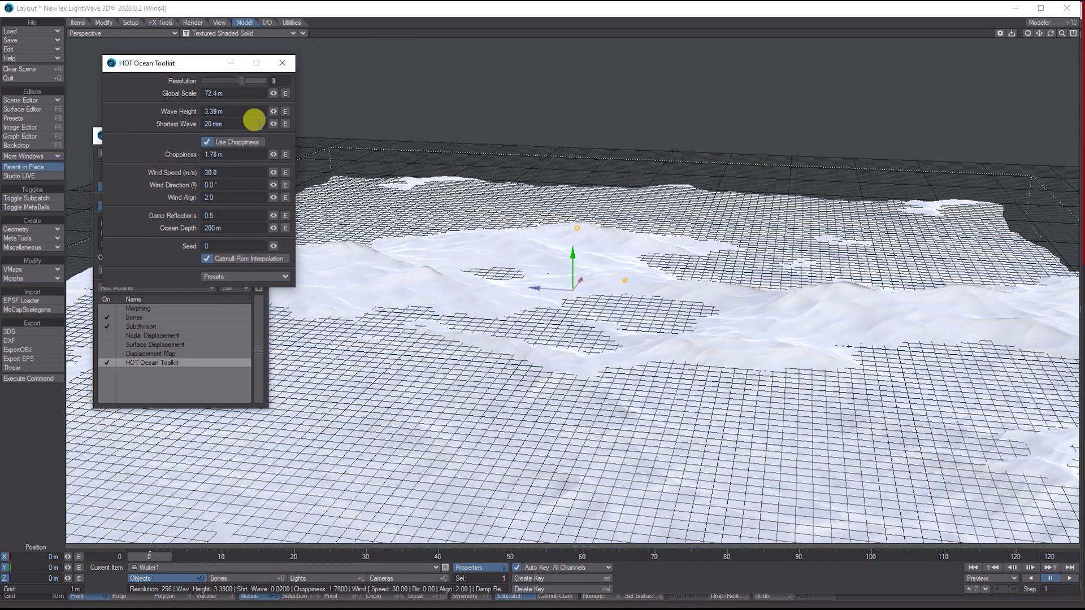
pyautogui.moveTo(273, 124); pyautogui.dragTo(272, 154)
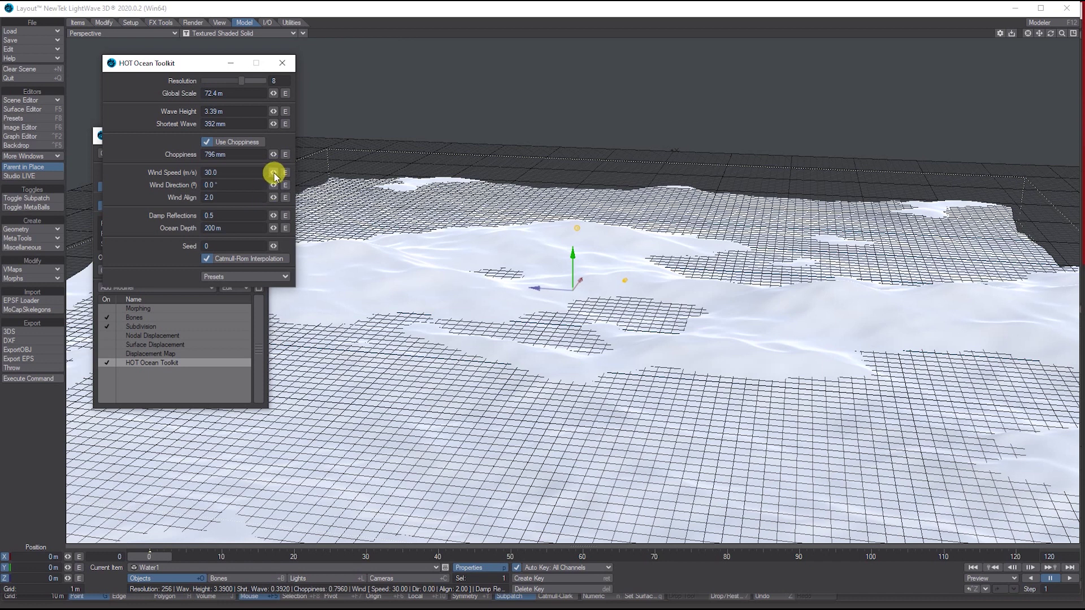
pyautogui.moveTo(275, 177); pyautogui.dragTo(201, 201)
pyautogui.moveTo(273, 215)
pyautogui.mouseDown()
pyautogui.moveTo(267, 227)
pyautogui.moveTo(283, 227)
pyautogui.mouseUp()
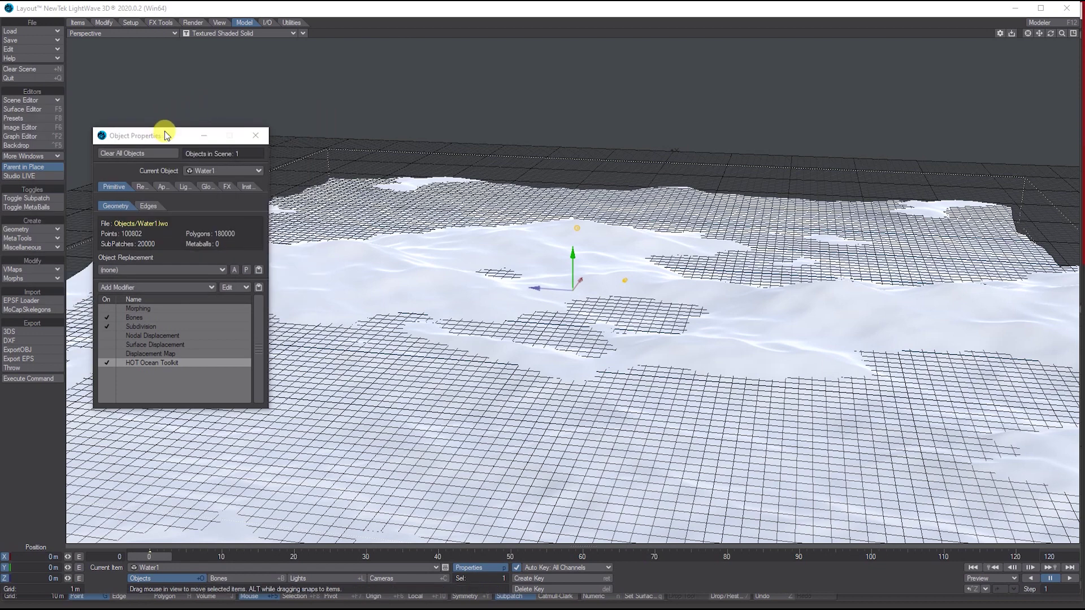
# - Switch Layout to four viewports, with the back view showing the Current Camera
pyautogui.press('p')
pyautogui.moveTo(188, 557); pyautogui.dragTo(531, 557)
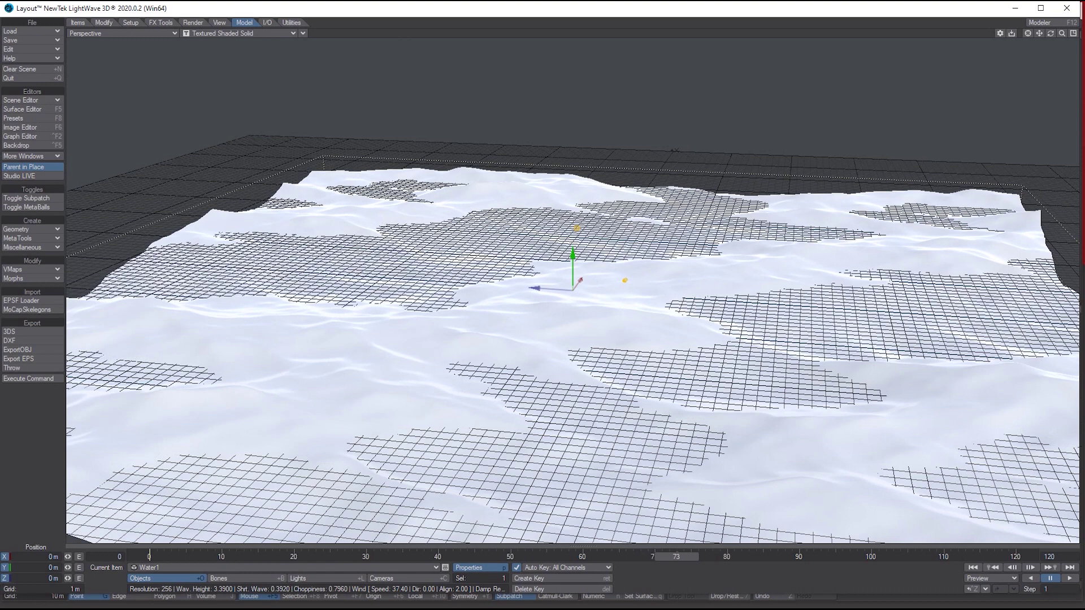
pyautogui.click(675, 108)
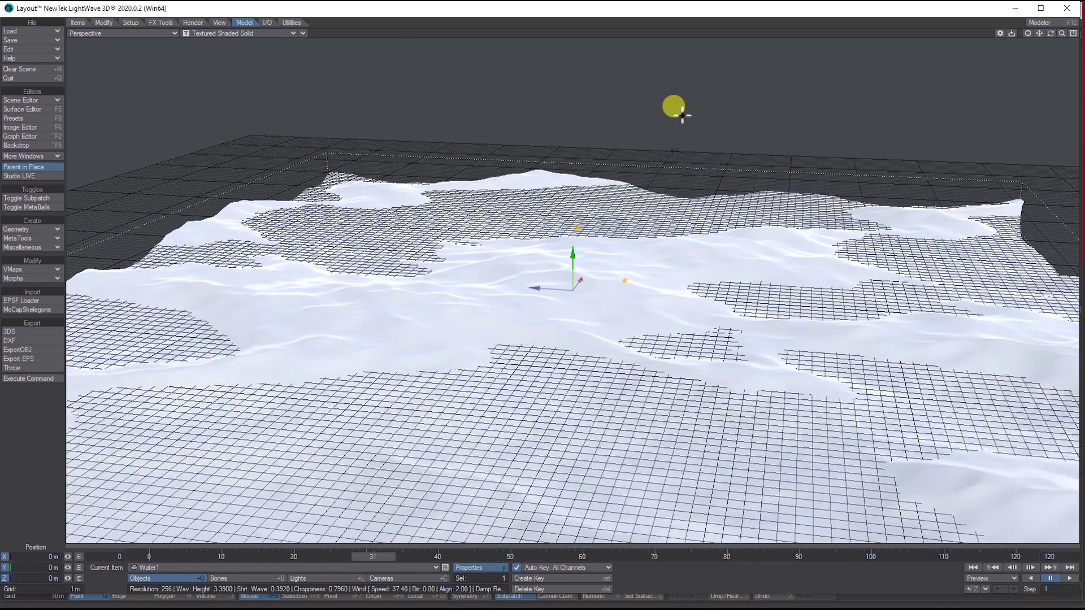
pyautogui.click(1074, 34)
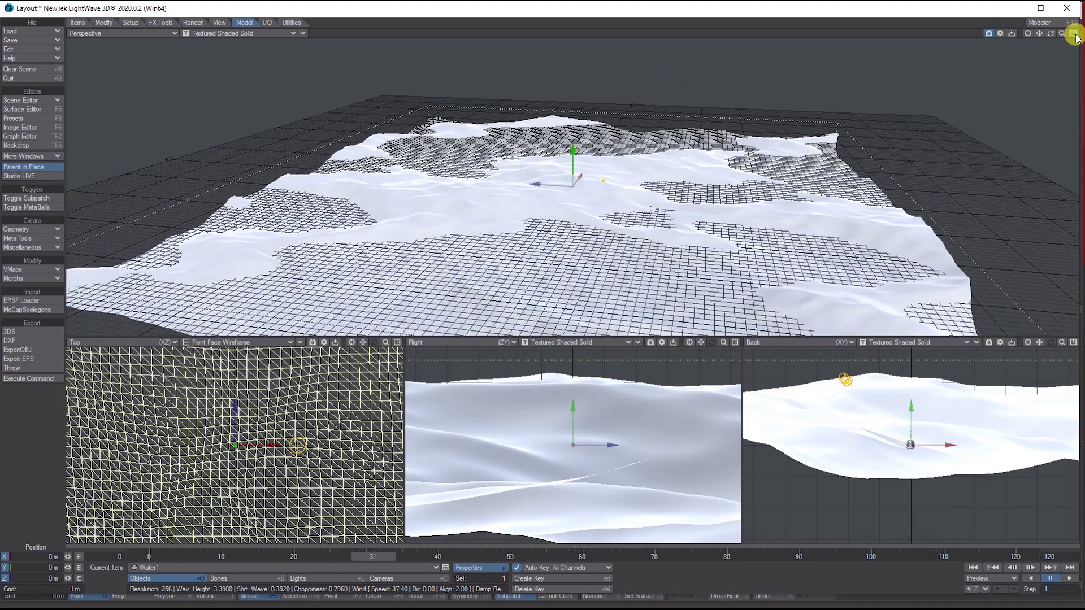
pyautogui.click(775, 343)
pyautogui.moveTo(773, 391)
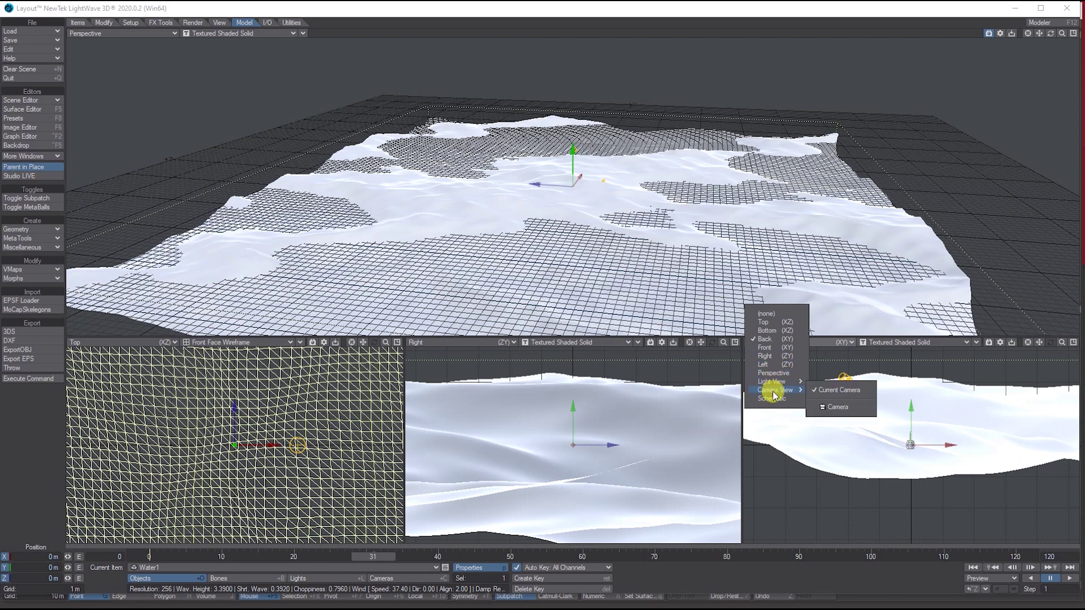
pyautogui.click(839, 390)
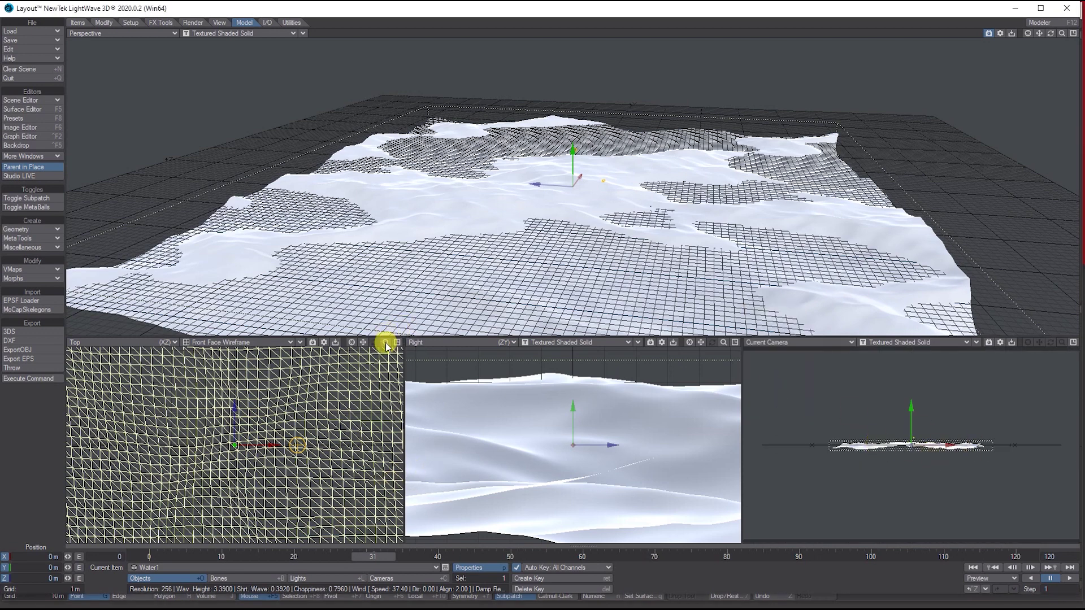
# - Move the camera forward over the water and raise it just above the surface
pyautogui.moveTo(385, 346); pyautogui.dragTo(367, 348)
pyautogui.click(413, 578)
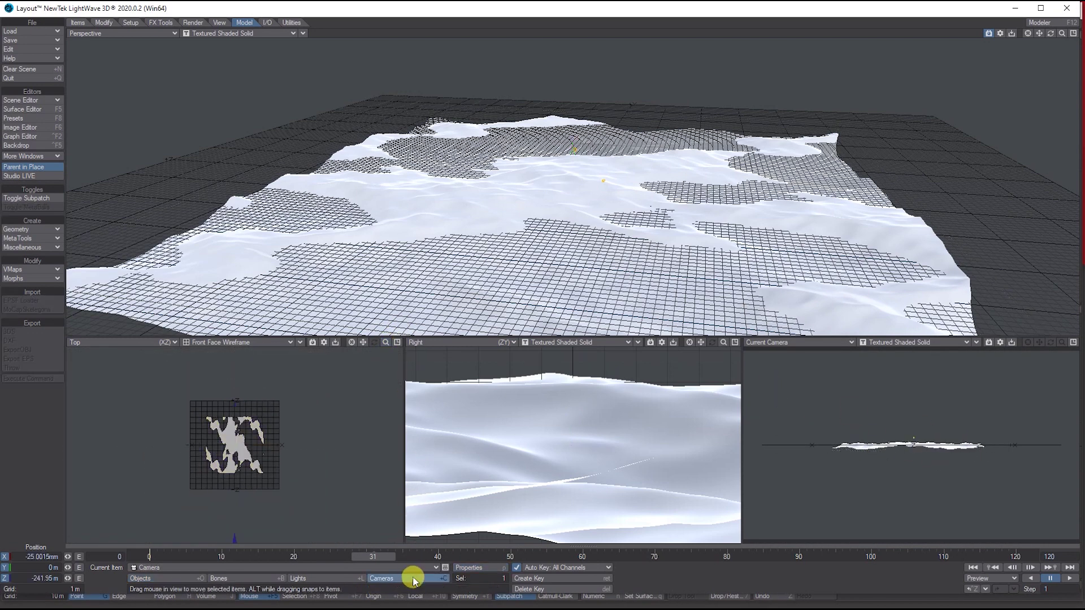
pyautogui.click(241, 522)
pyautogui.moveTo(241, 522); pyautogui.dragTo(240, 455)
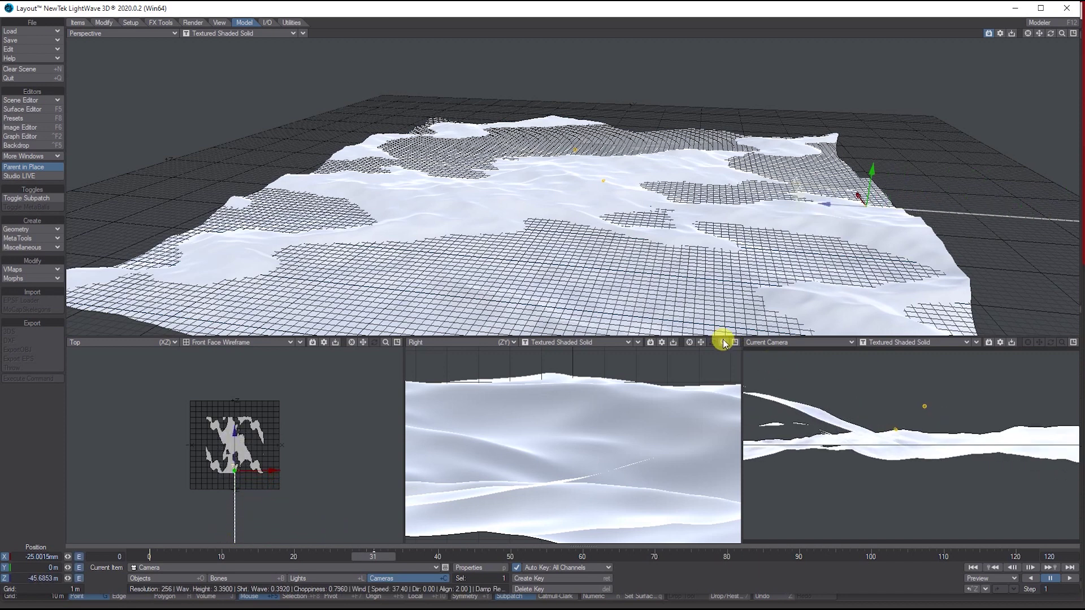
pyautogui.moveTo(722, 340)
pyautogui.mouseDown()
pyautogui.moveTo(713, 340)
pyautogui.moveTo(722, 339)
pyautogui.mouseUp()
pyautogui.click(544, 420)
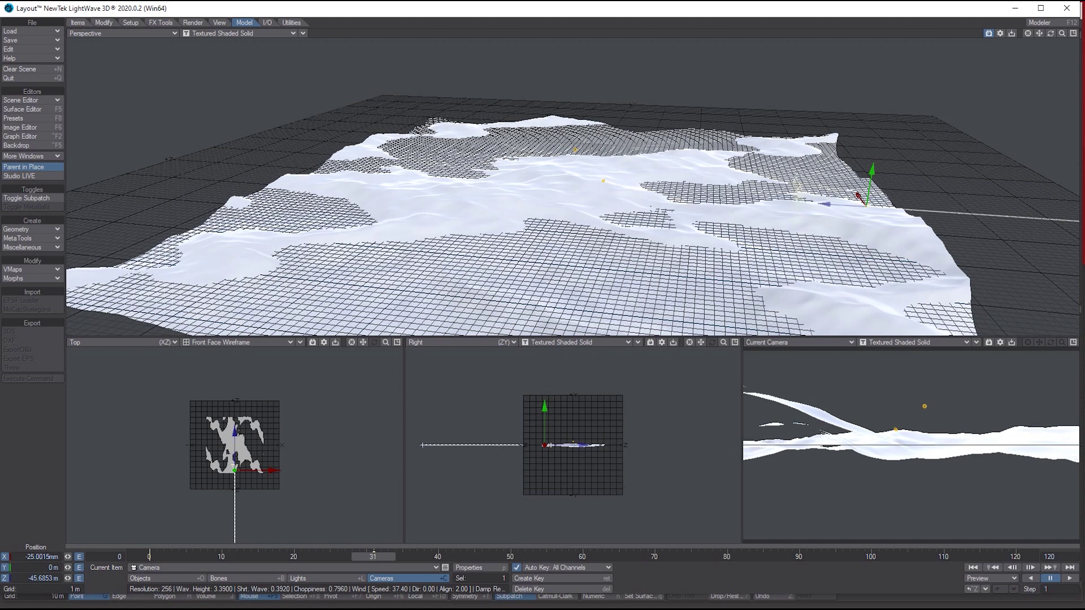
pyautogui.moveTo(544, 419); pyautogui.dragTo(545, 414)
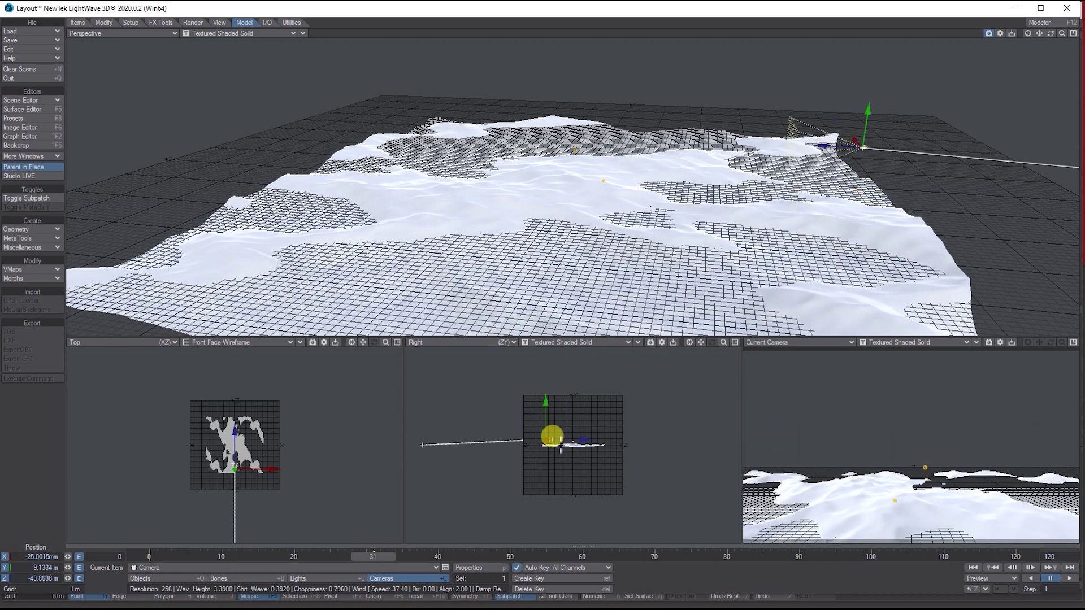
# - Key the camera position at frame 0 and delete its other existing key
pyautogui.click(547, 576)
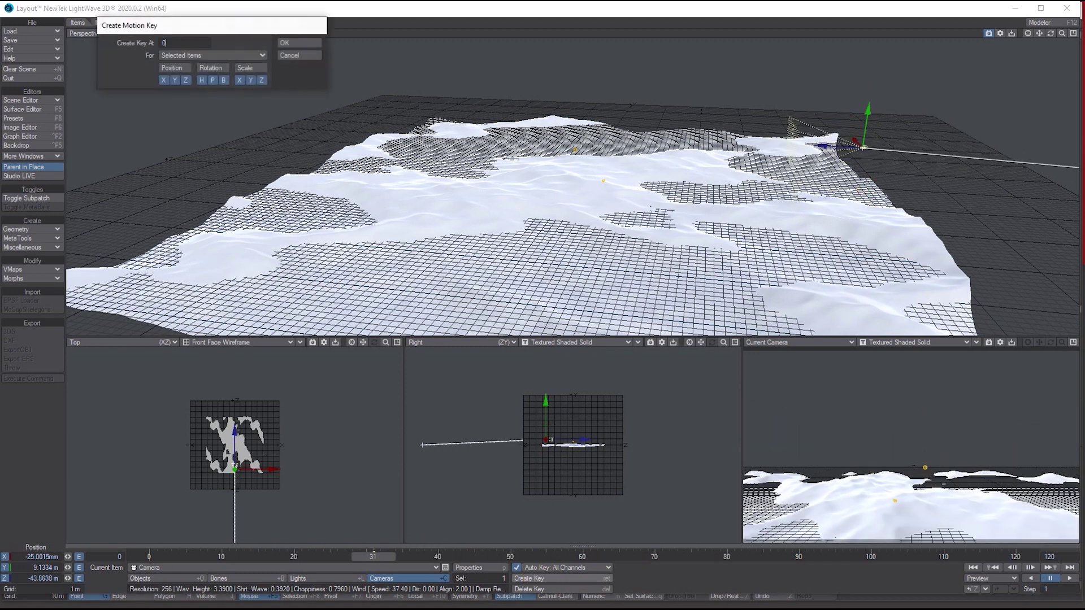
pyautogui.press('Return')
pyautogui.click(580, 589)
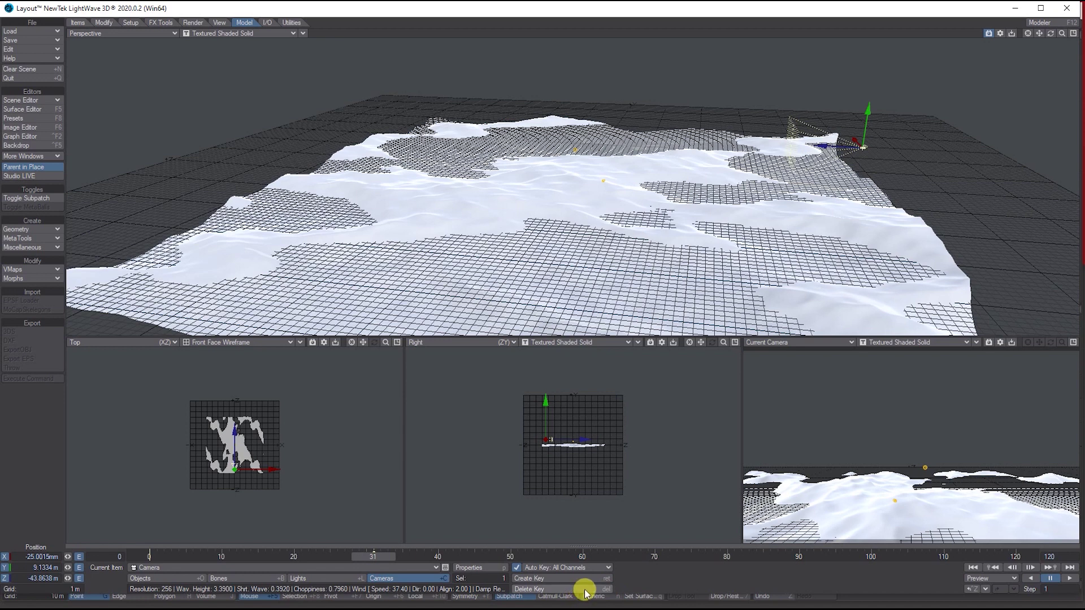
pyautogui.click(288, 43)
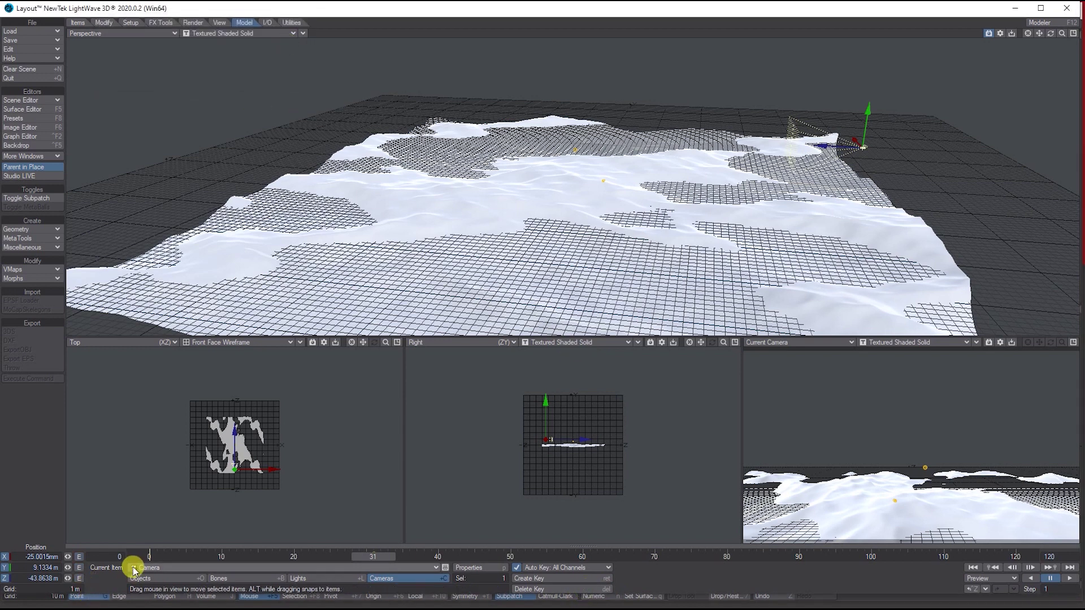
pyautogui.click(148, 557)
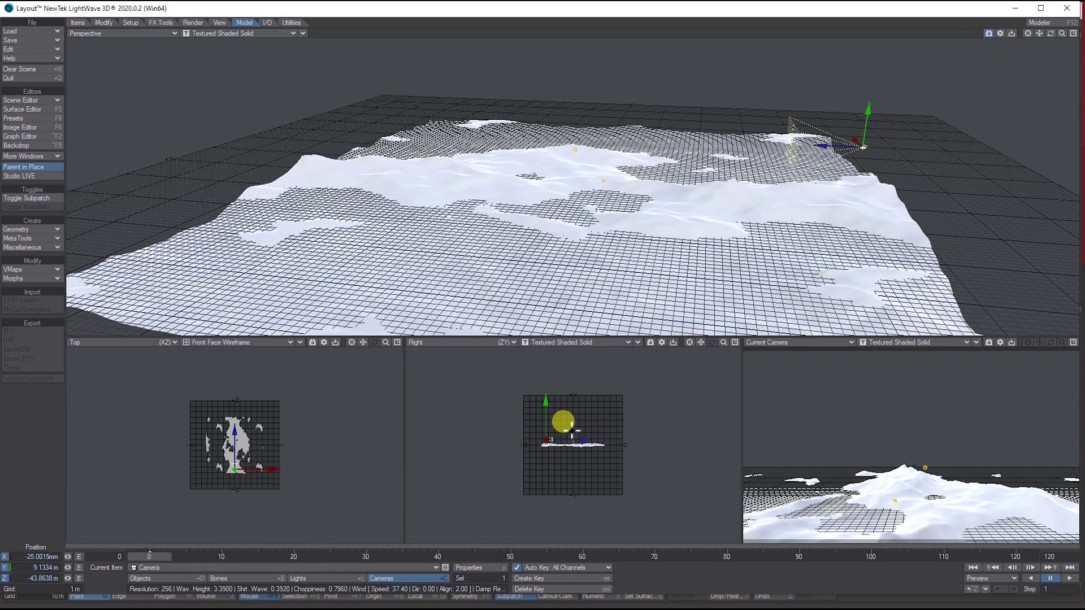
# - Pull the camera back slightly and live-render the camera view in VPR, previewing frame 18
pyautogui.click(723, 343)
pyautogui.moveTo(723, 342); pyautogui.dragTo(710, 344)
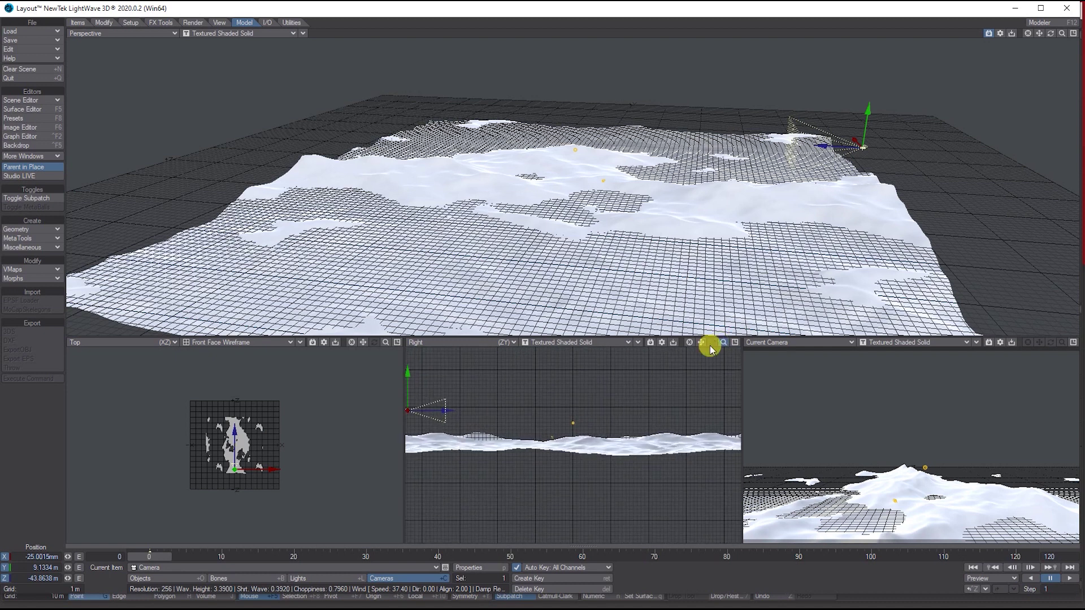
pyautogui.moveTo(448, 412); pyautogui.dragTo(429, 411)
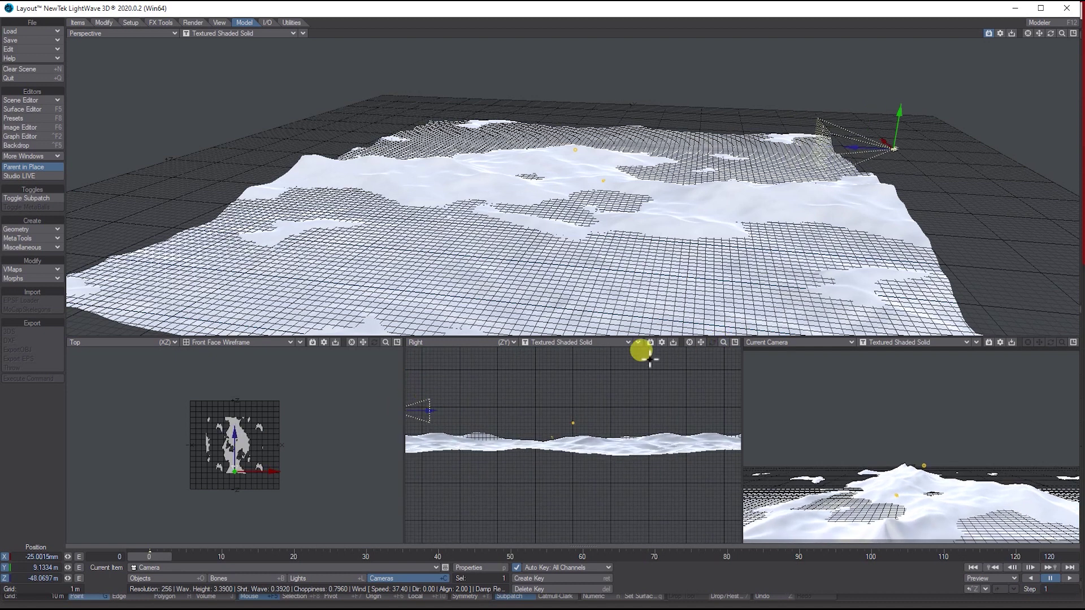
pyautogui.click(899, 342)
pyautogui.click(891, 366)
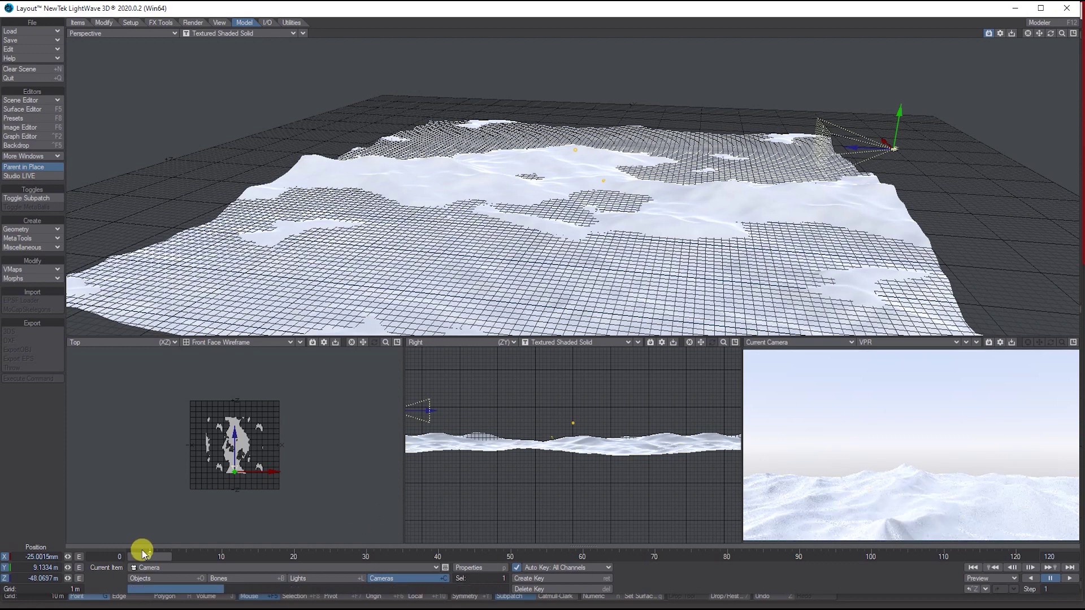
pyautogui.moveTo(149, 556); pyautogui.dragTo(278, 556)
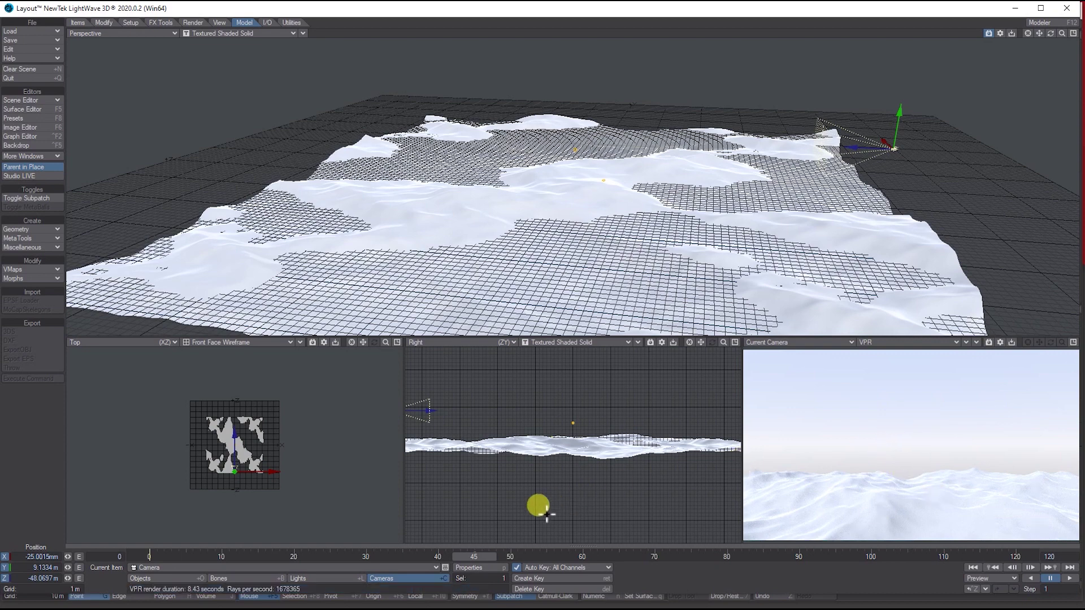
# - Turn off the camera's adaptive sampling and bring up the Render Properties window
pyautogui.click(473, 567)
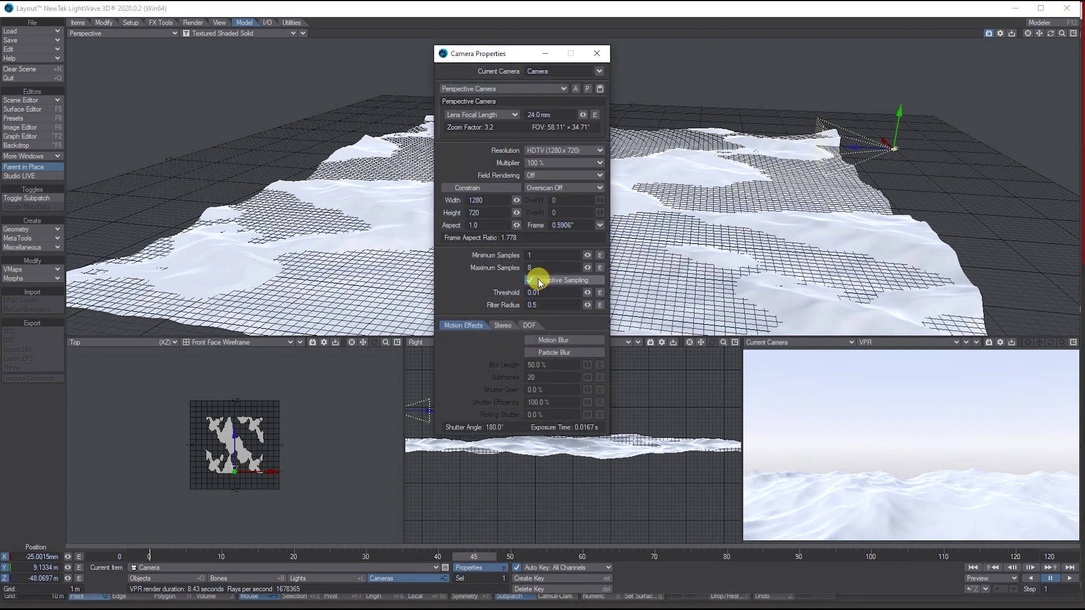
pyautogui.click(538, 279)
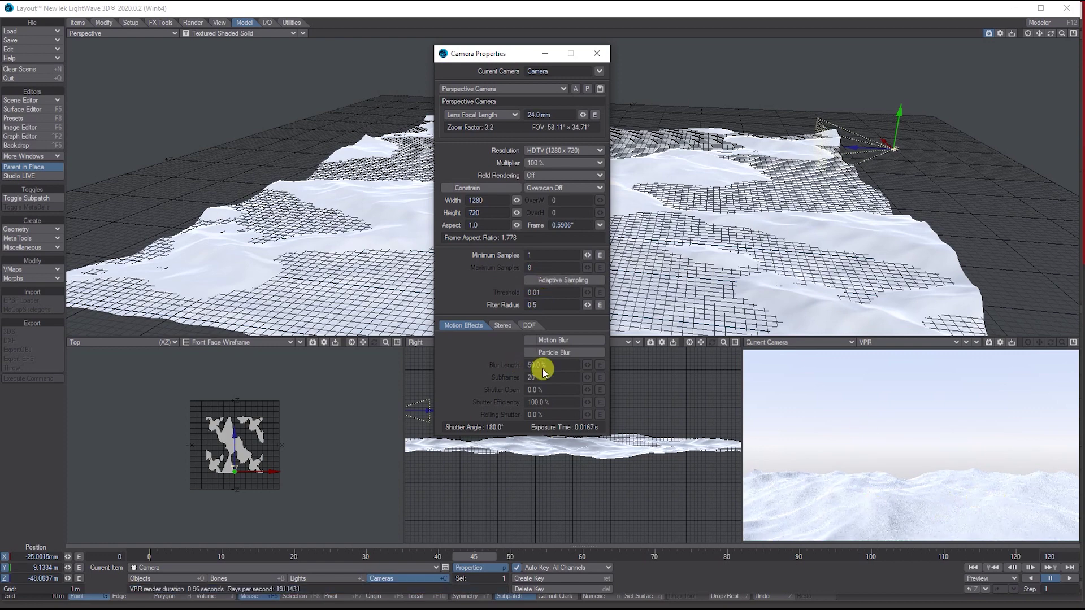
pyautogui.click(183, 23)
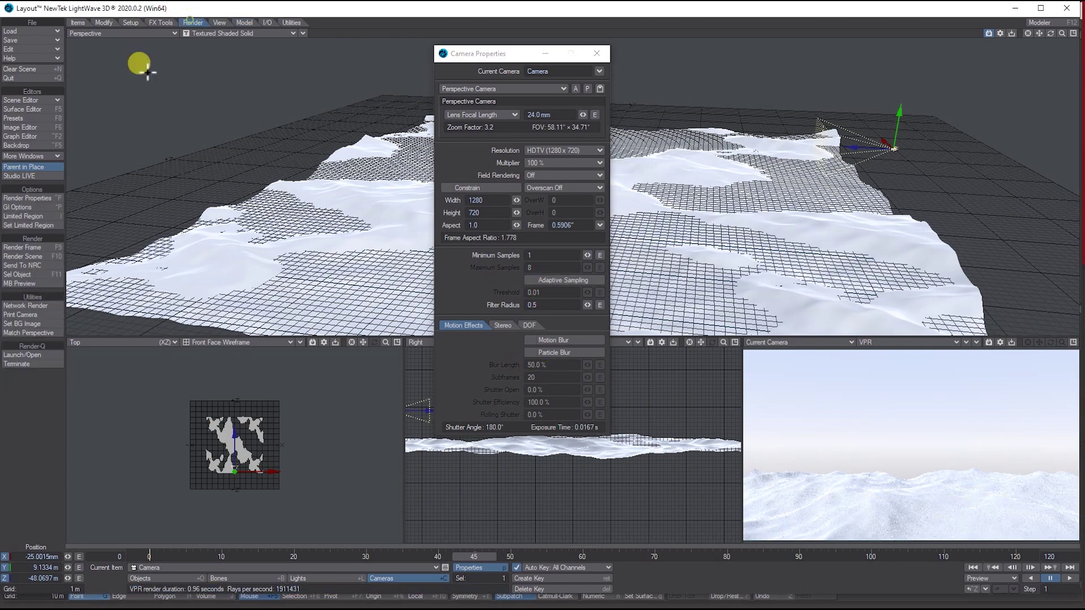
pyautogui.click(28, 198)
pyautogui.moveTo(619, 59); pyautogui.dragTo(217, 52)
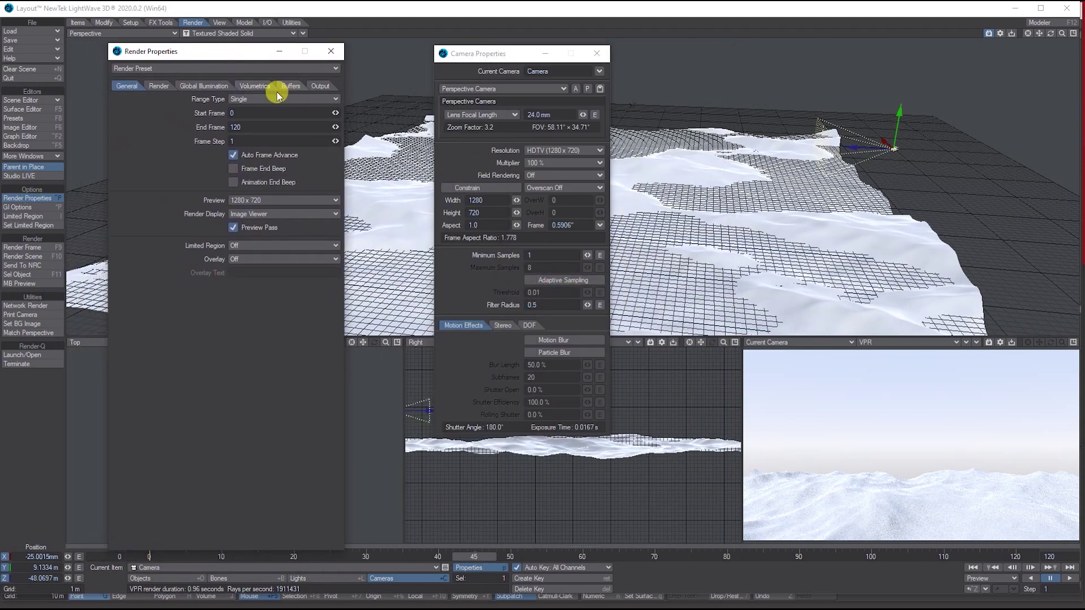
# - Set Ray Recursion Limit to 4, noise filter to On - GPU, and polygon intersection to Fastest
pyautogui.click(157, 87)
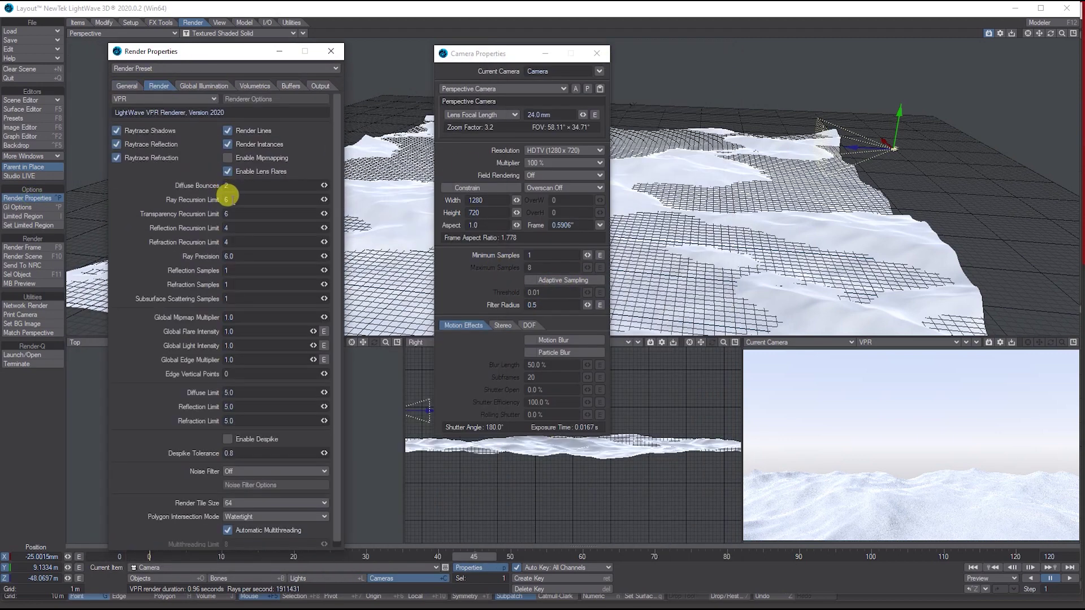
pyautogui.click(228, 199)
pyautogui.write('4')
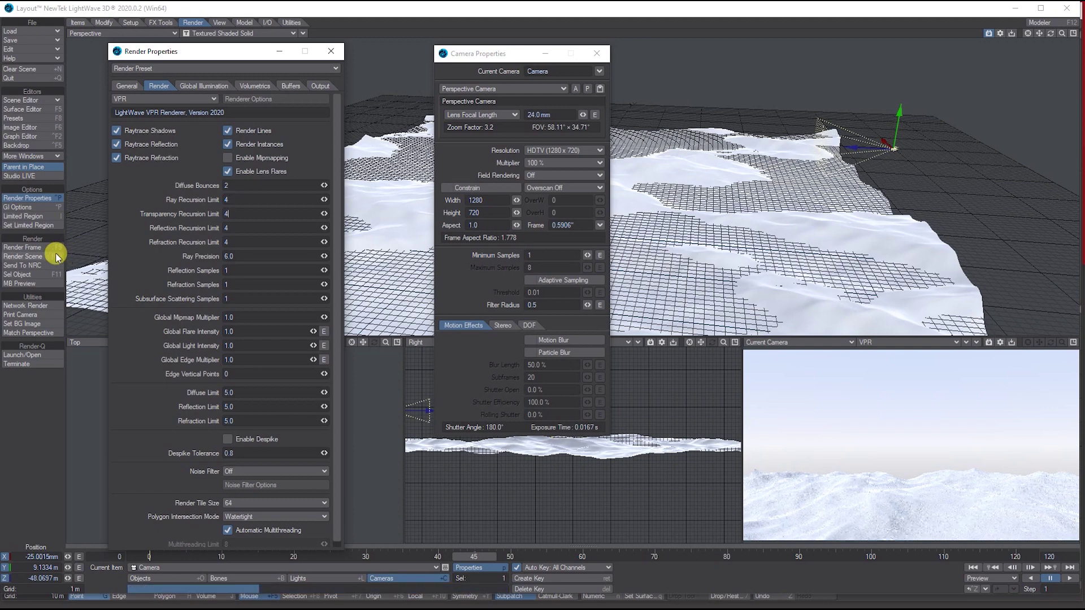
pyautogui.press('Tab')
pyautogui.press('Tab')
pyautogui.press('Tab')
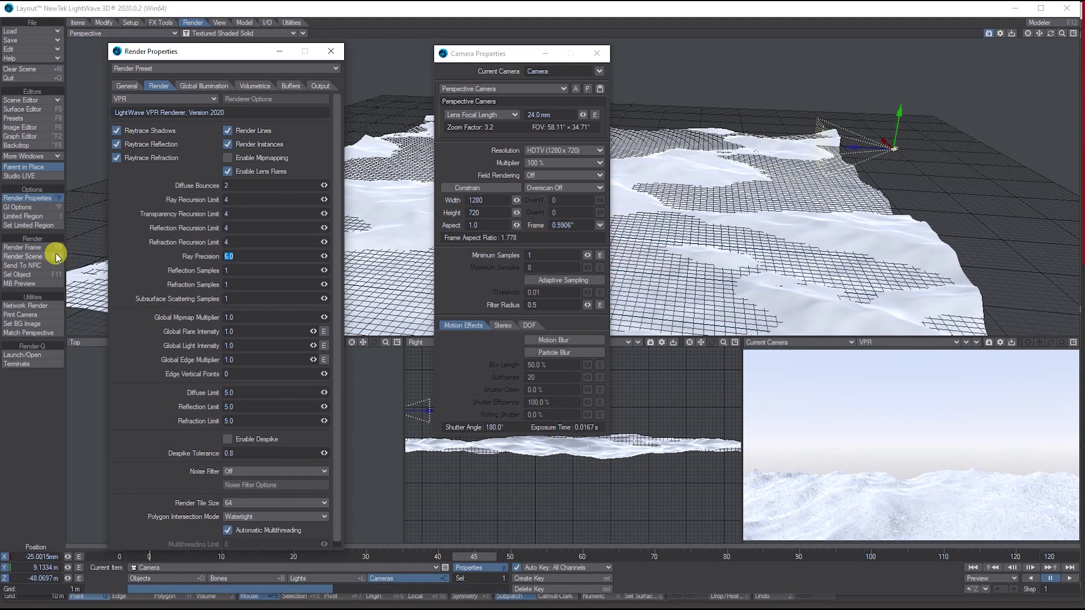
pyautogui.click(246, 472)
pyautogui.click(248, 490)
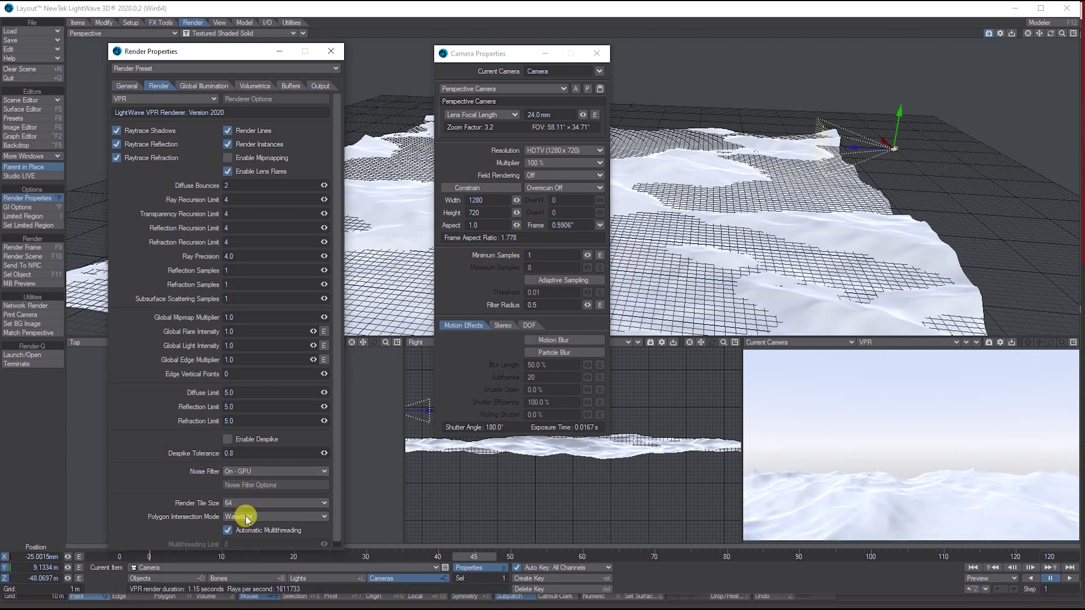
pyautogui.click(246, 517)
pyautogui.click(247, 508)
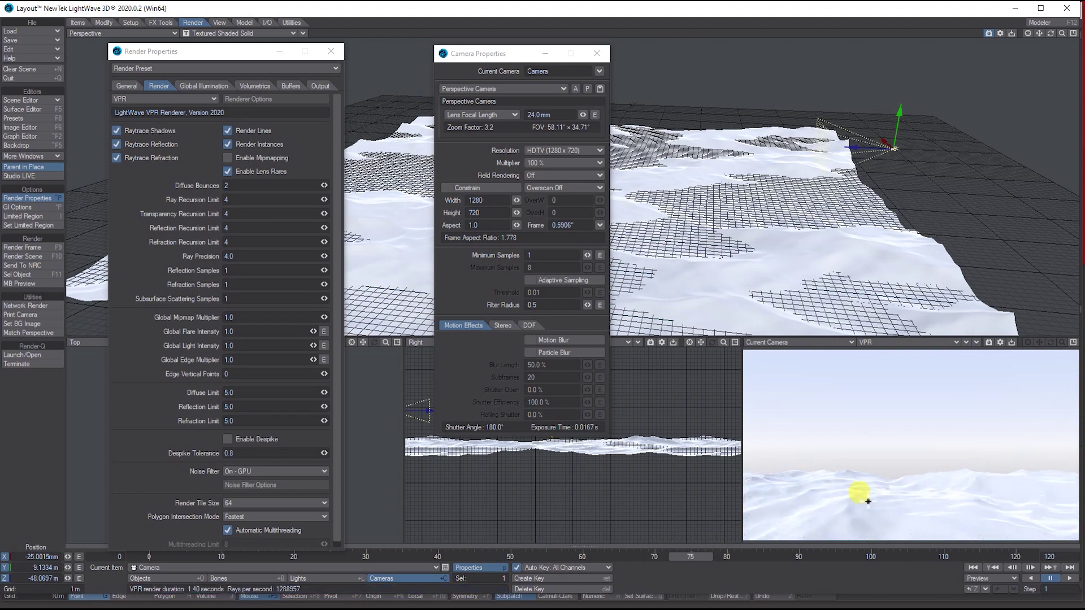
# - Close the camera and render settings windows and bring up the Surface Editor
pyautogui.click(598, 51)
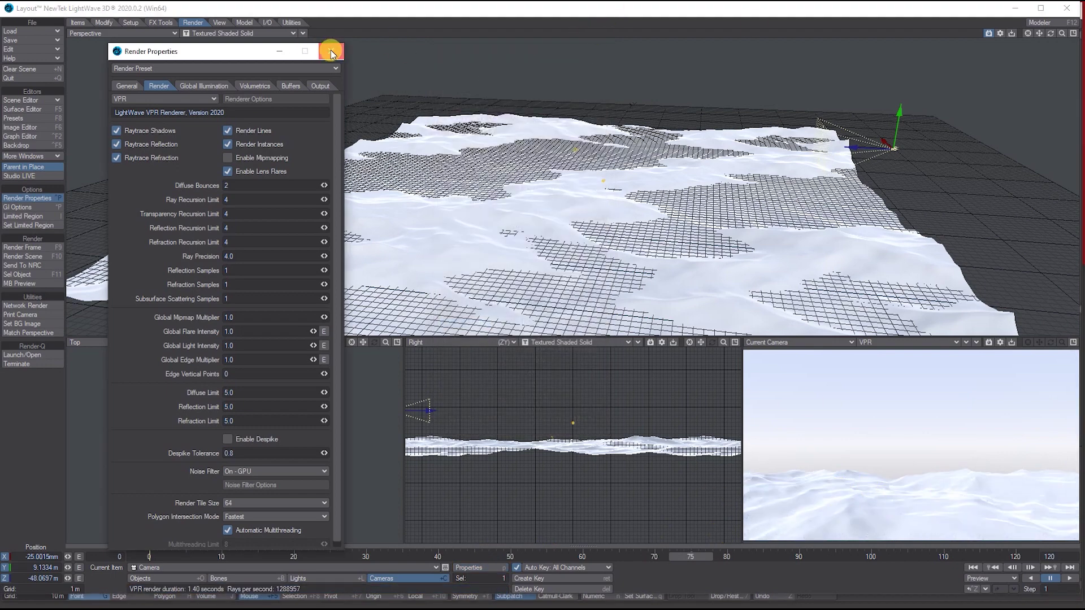
pyautogui.click(331, 51)
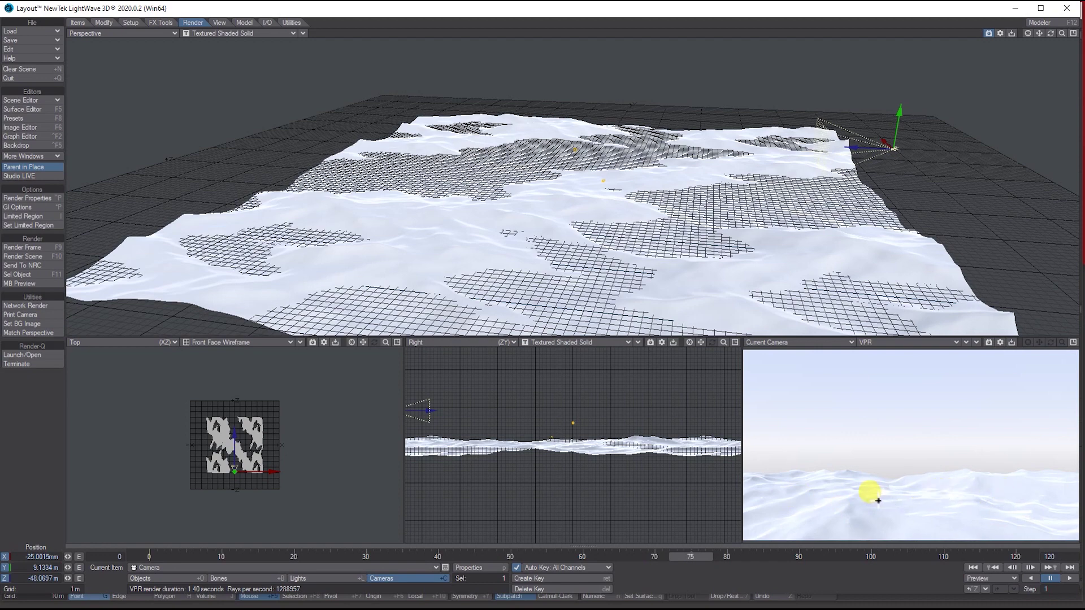
pyautogui.press('F5')
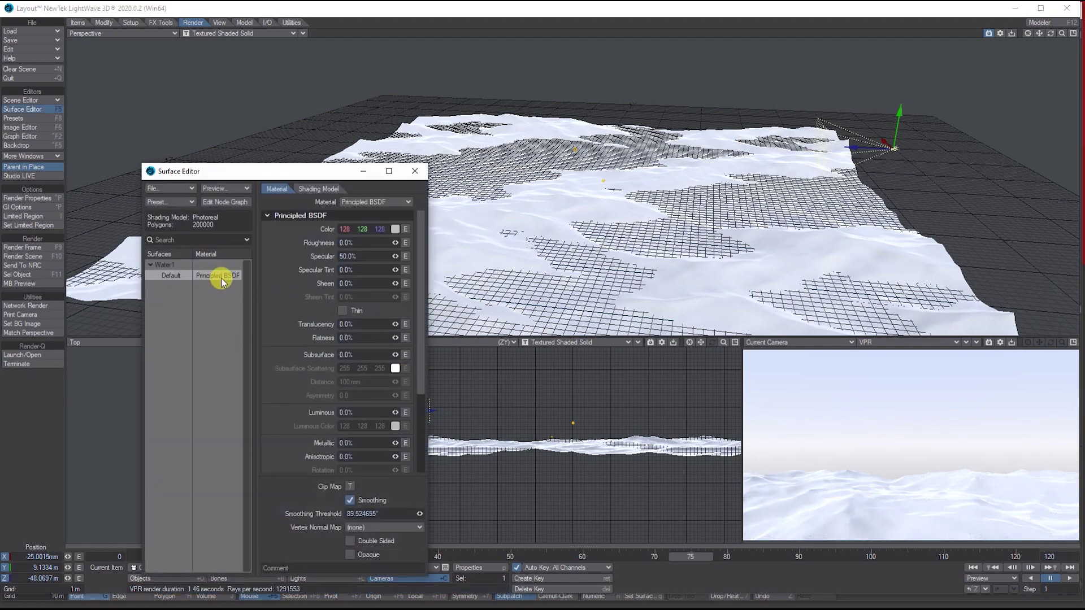
# - Load the built-in Liquid > Water surface preset onto the water surface
pyautogui.click(29, 118)
pyautogui.click(200, 129)
pyautogui.moveTo(197, 128)
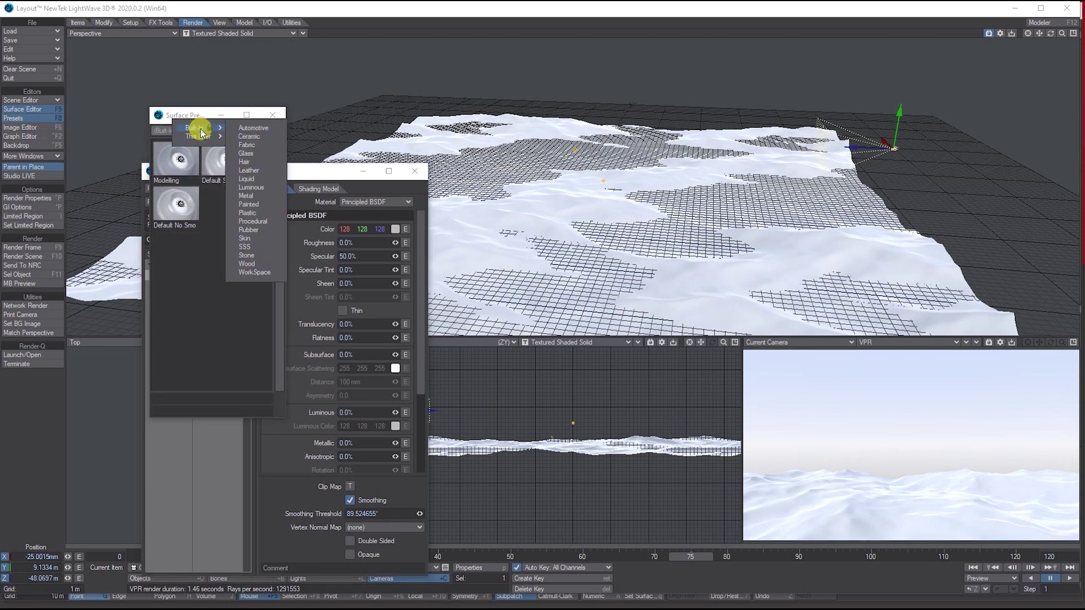
pyautogui.click(255, 177)
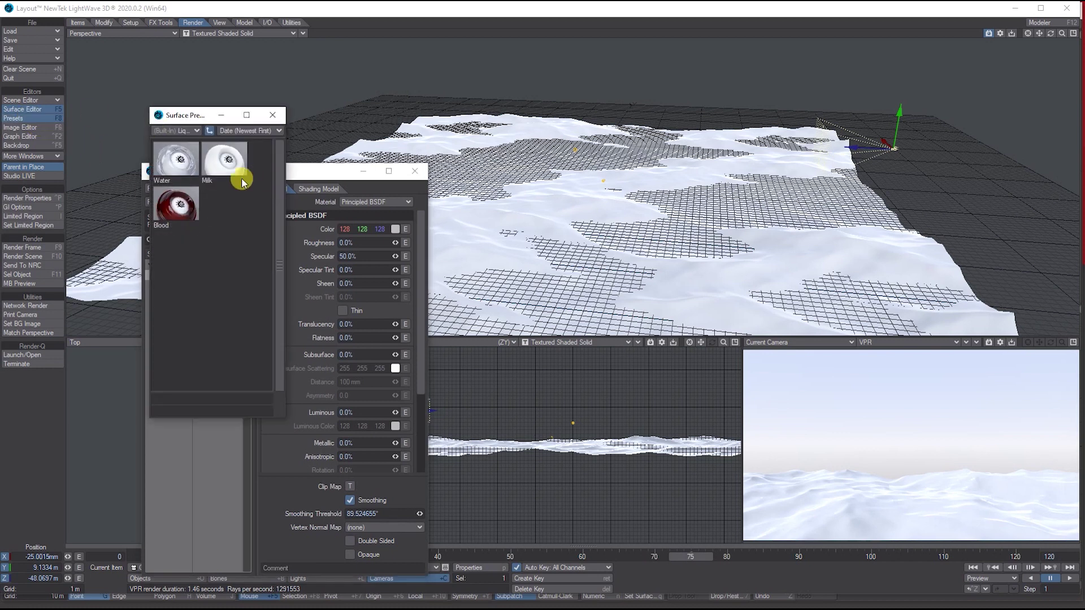
pyautogui.doubleClick(170, 163)
pyautogui.click(182, 42)
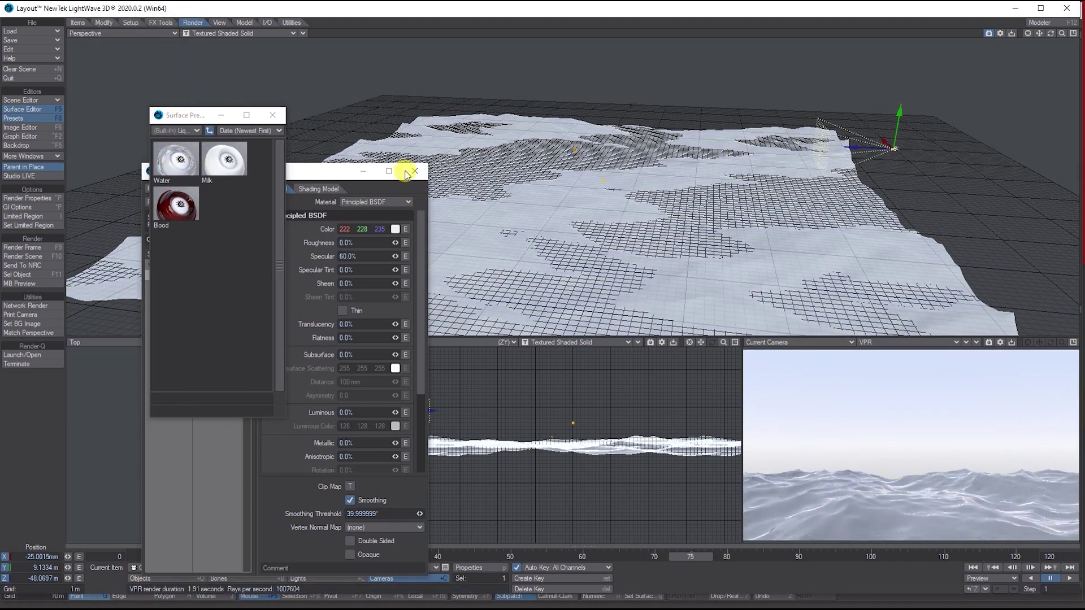
pyautogui.click(276, 119)
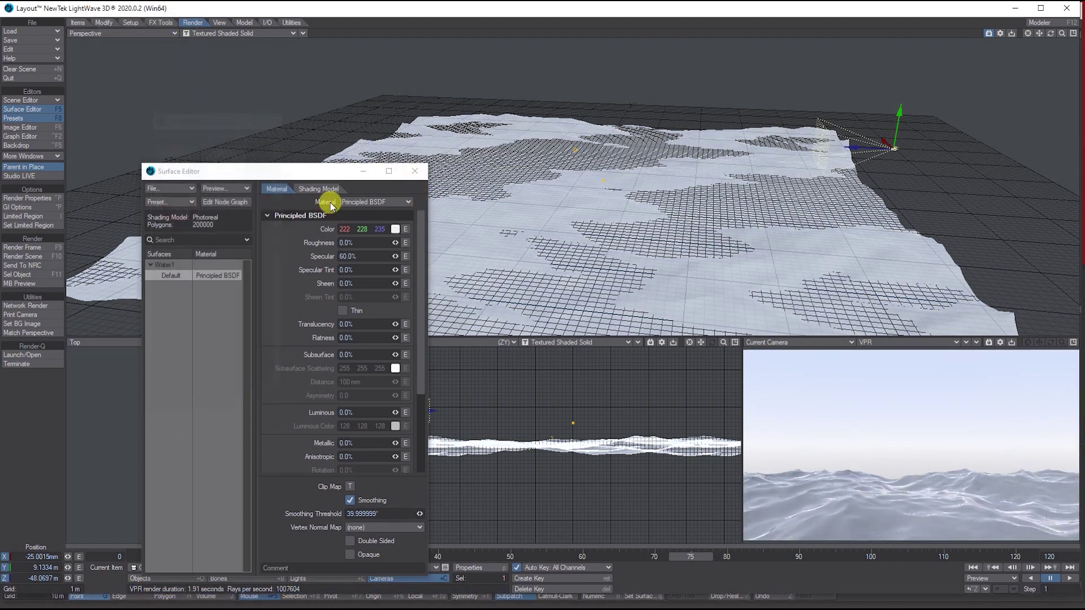
# - Tint the water surface colour pale green (191, 255, 207) and check it at frame 61
pyautogui.click(395, 229)
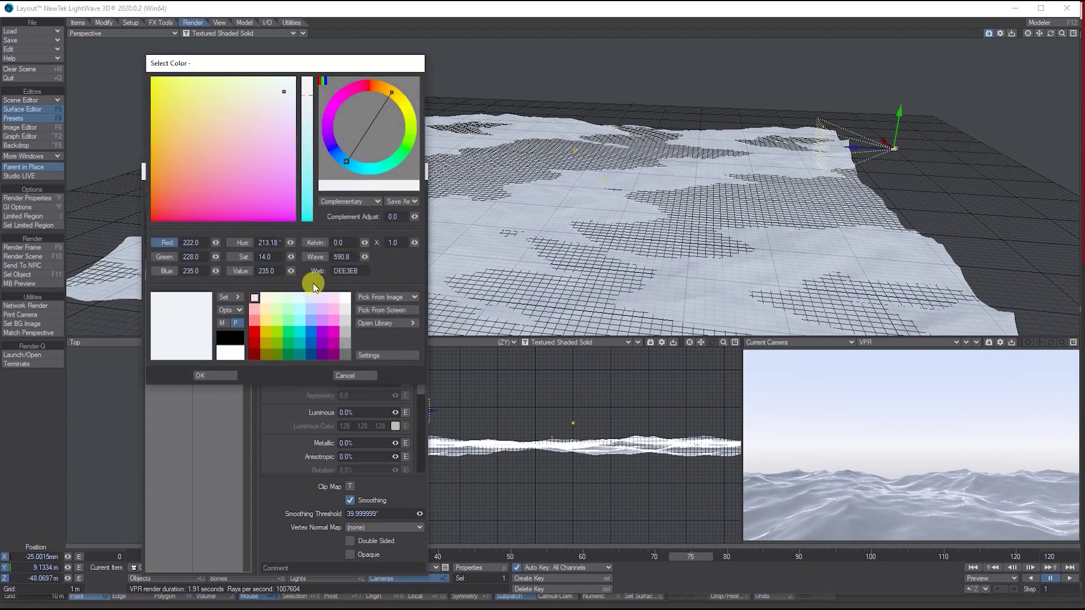
pyautogui.click(291, 303)
pyautogui.click(215, 375)
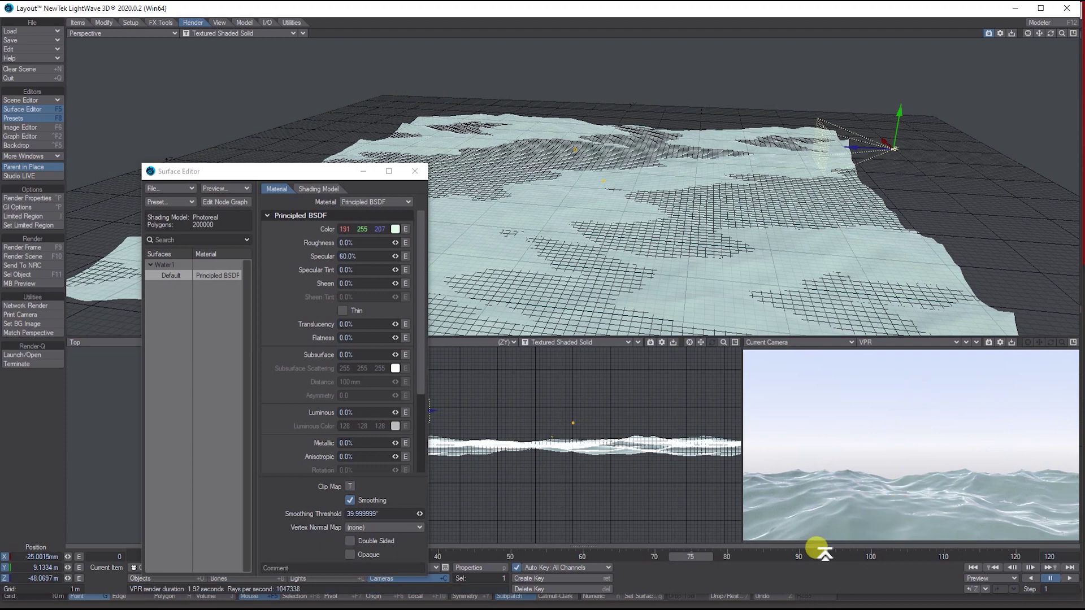
pyautogui.moveTo(682, 545); pyautogui.dragTo(661, 556)
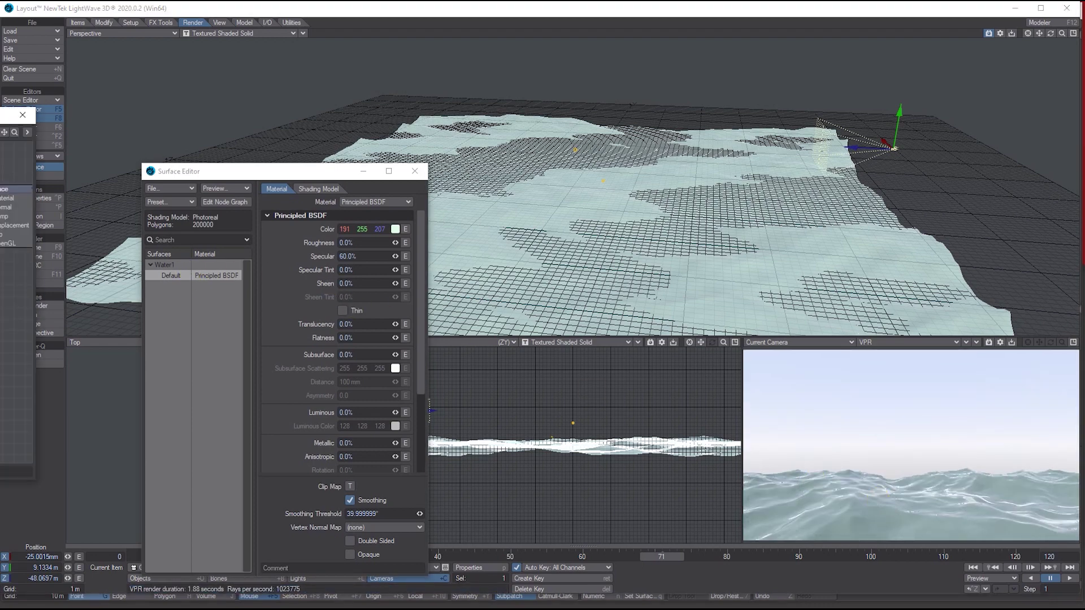
pyautogui.click(225, 201)
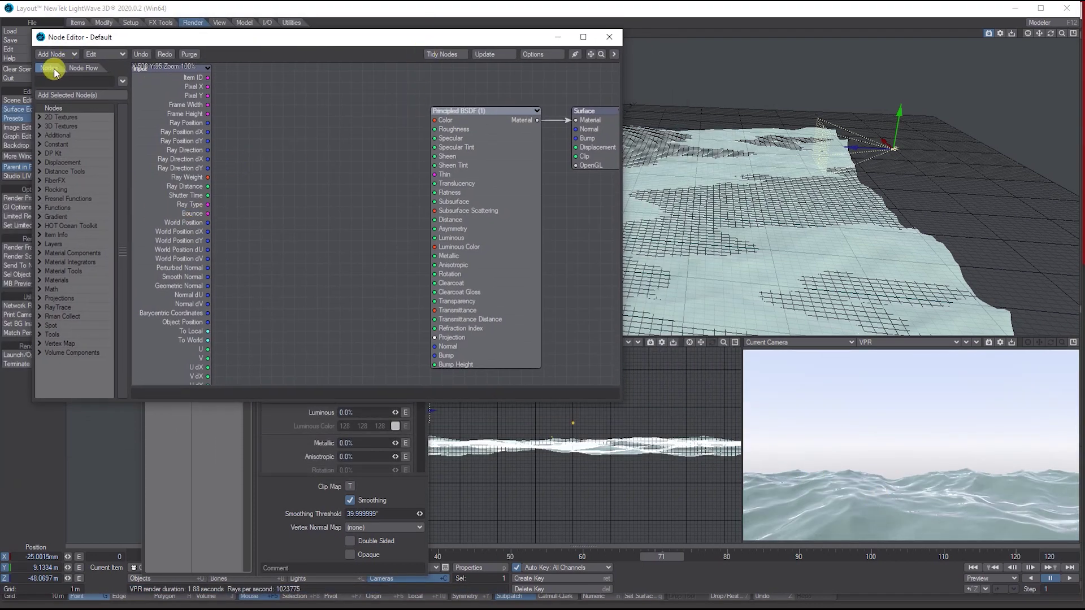
# - Add a Turbulence 3D texture node to the water's node graph and position it
pyautogui.click(39, 118)
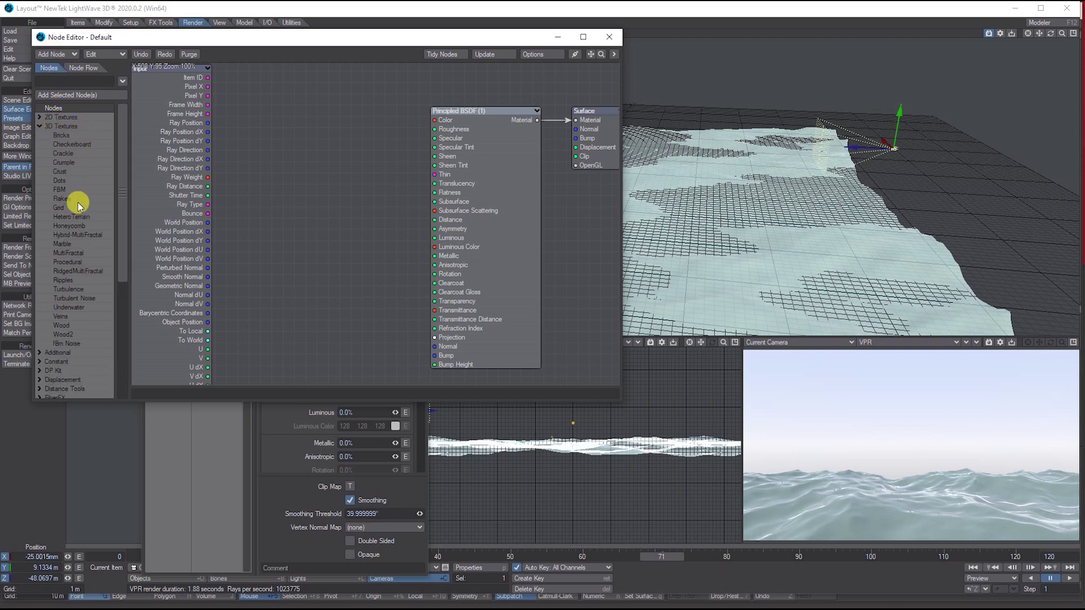
pyautogui.doubleClick(80, 291)
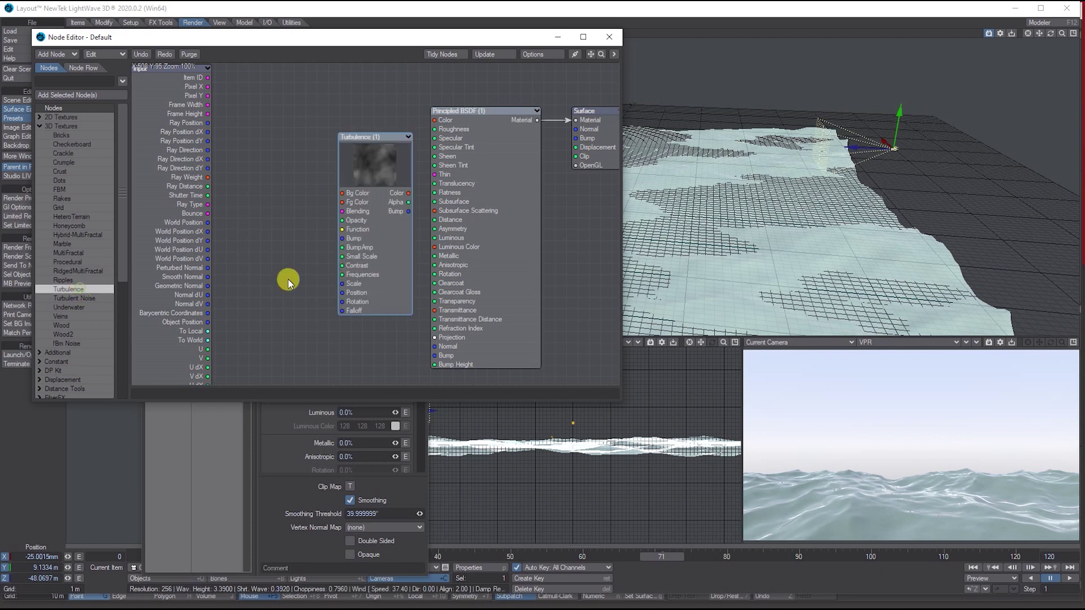
pyautogui.moveTo(371, 138); pyautogui.dragTo(446, 357)
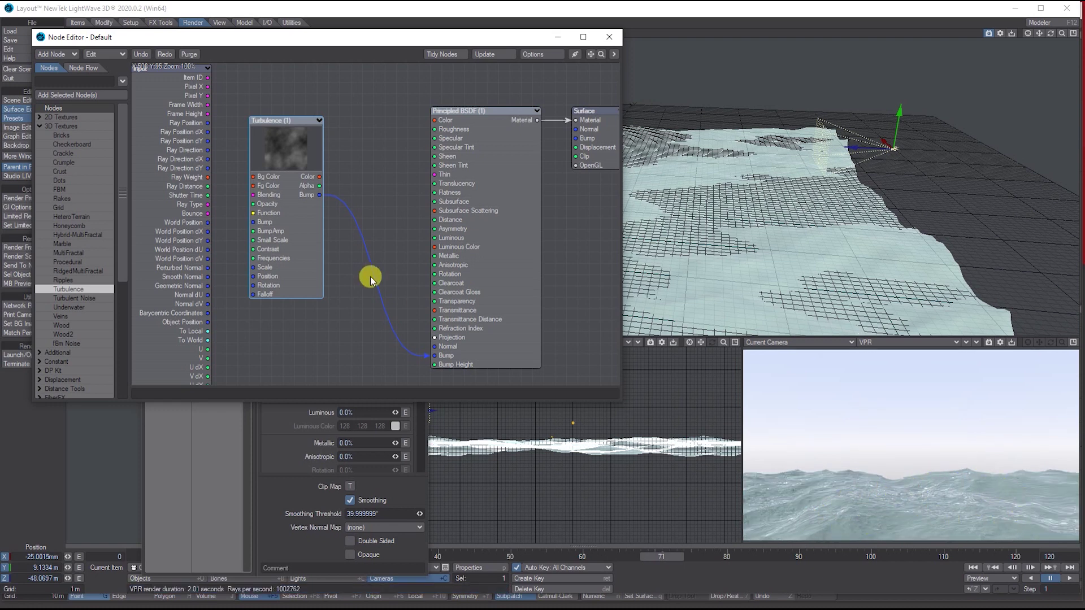
# - Set the Turbulence node's scale to 5 m
pyautogui.doubleClick(293, 149)
pyautogui.click(298, 361)
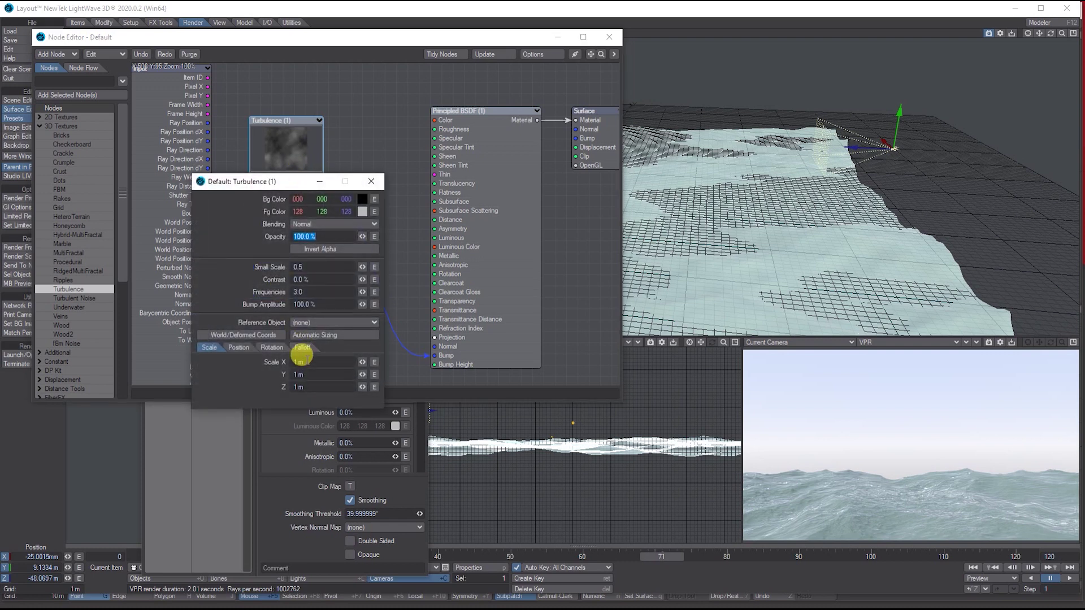
pyautogui.write('5')
pyautogui.press('Return')
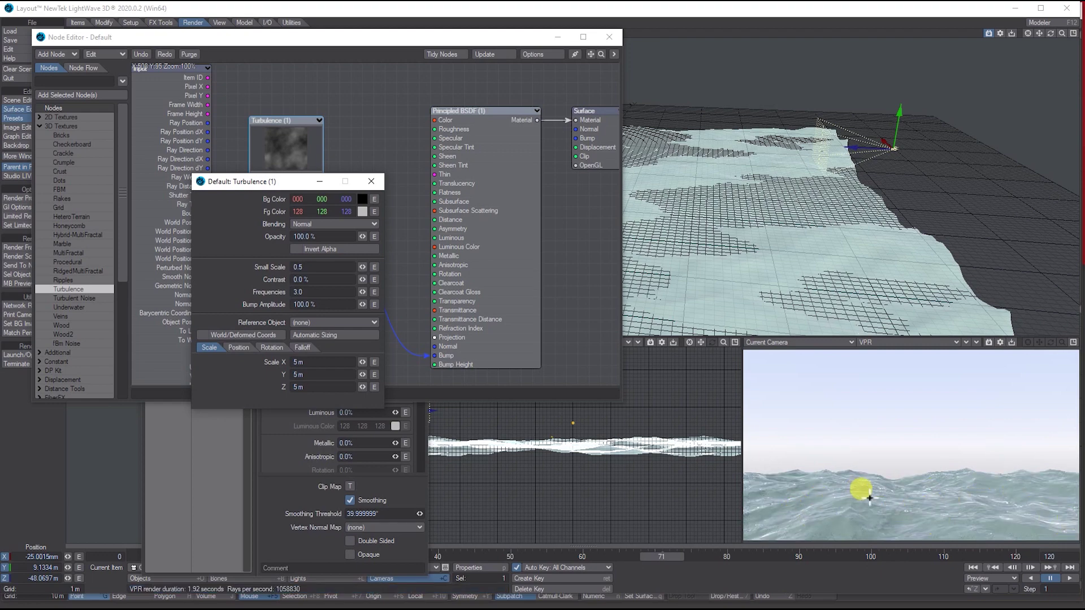
pyautogui.click(368, 183)
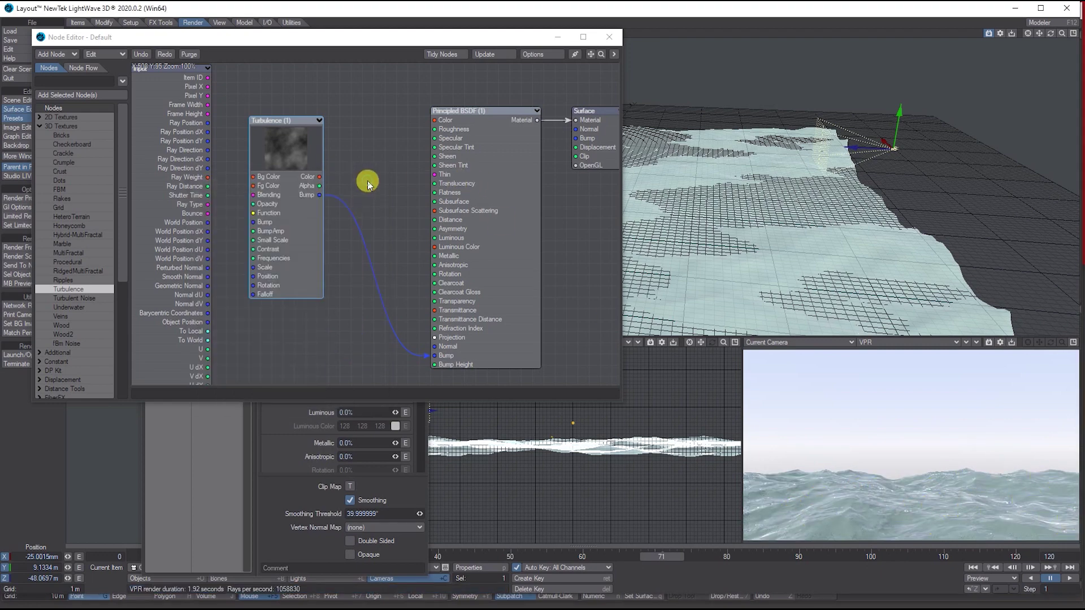
# - Close the Node Editor and select the HOT Ocean Toolkit modifier in Water1's Object Properties
pyautogui.click(609, 35)
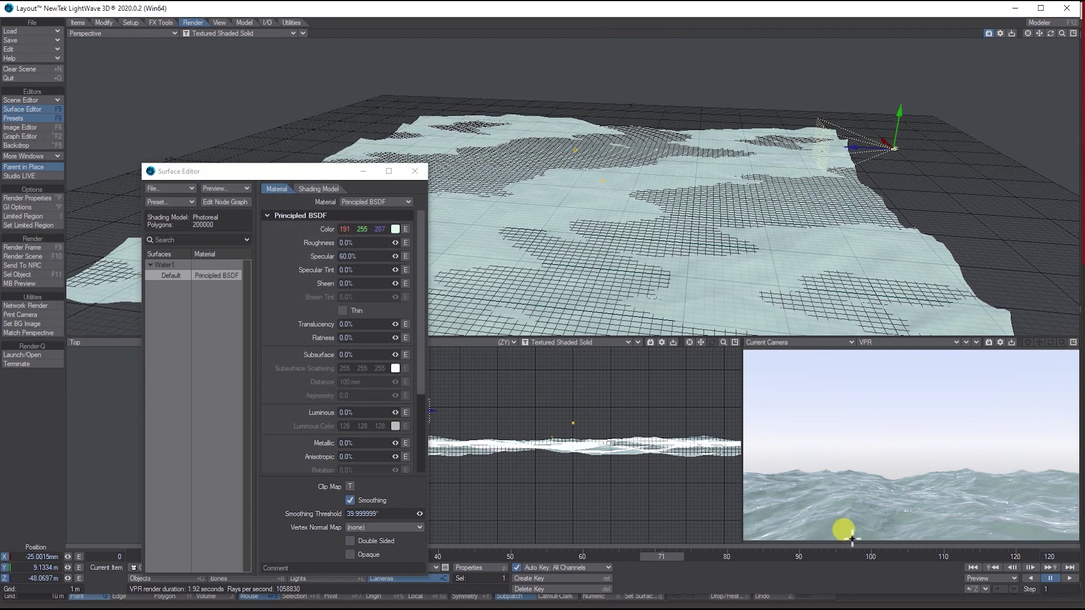
pyautogui.moveTo(666, 557)
pyautogui.mouseDown()
pyautogui.moveTo(539, 556)
pyautogui.moveTo(731, 569)
pyautogui.moveTo(625, 556)
pyautogui.mouseUp()
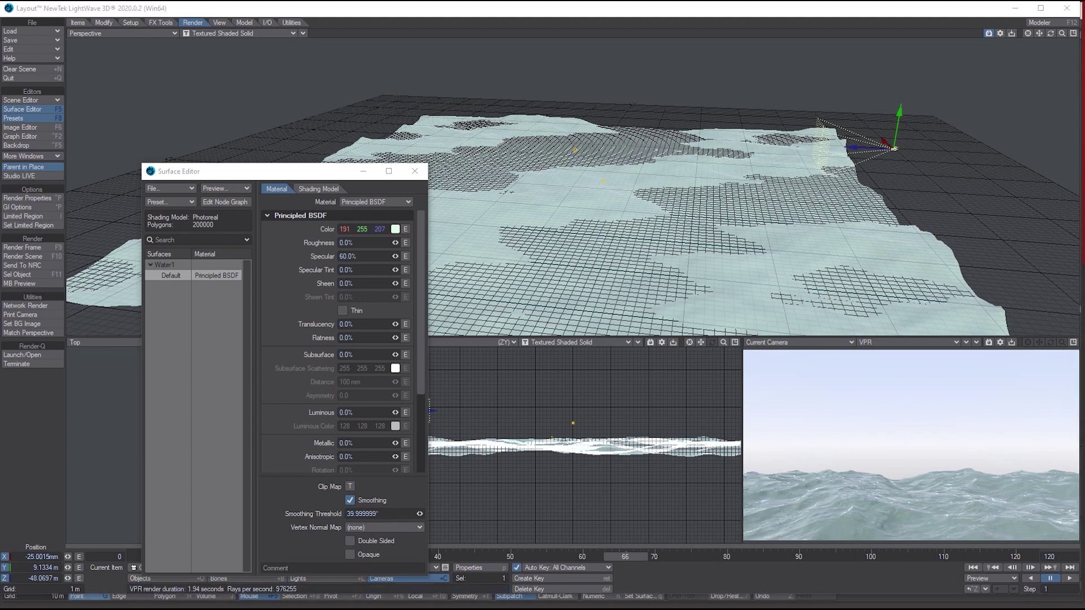
pyautogui.press('p')
pyautogui.click(256, 319)
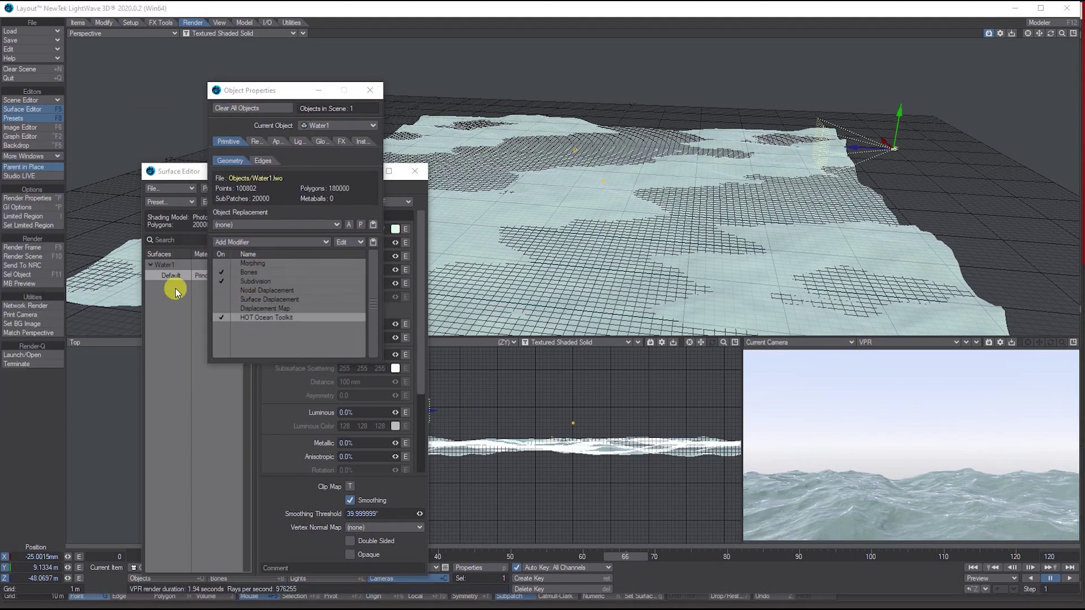